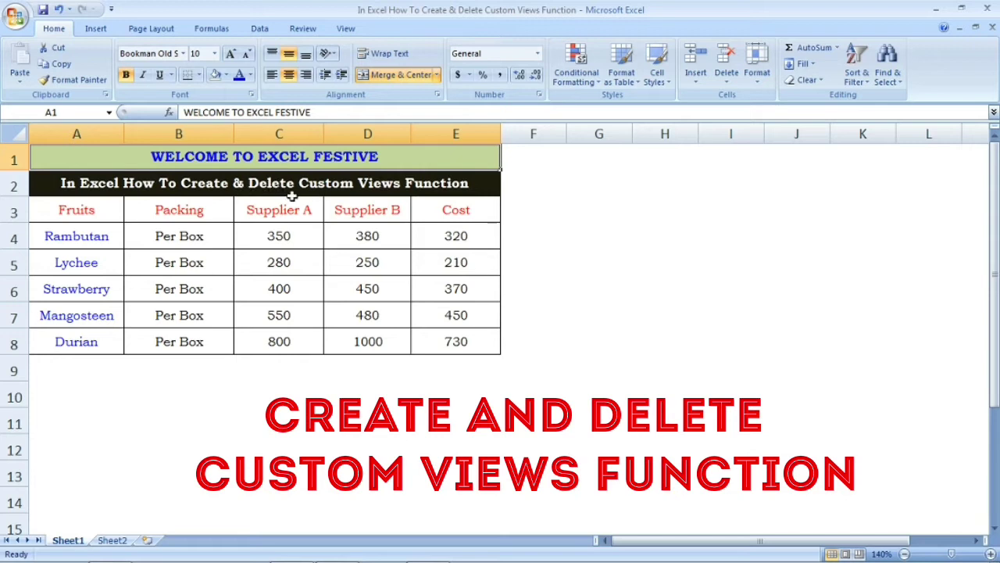
Leave Sheet1's Per Box cell and move to the fruit supplier table on Sheet2.
{"action": "left_click", "coordinate": [177, 263]}
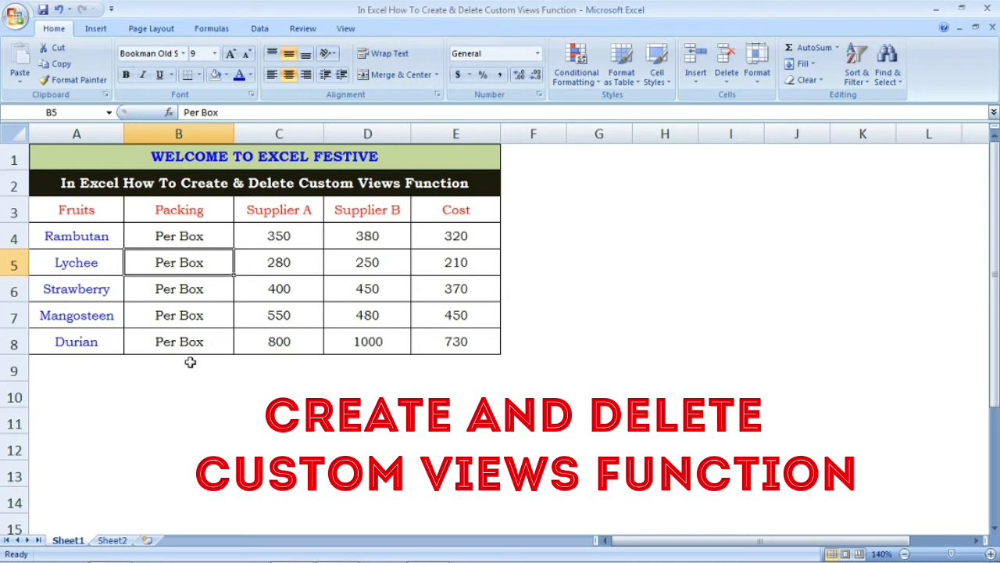
{"action": "left_click", "coordinate": [113, 541]}
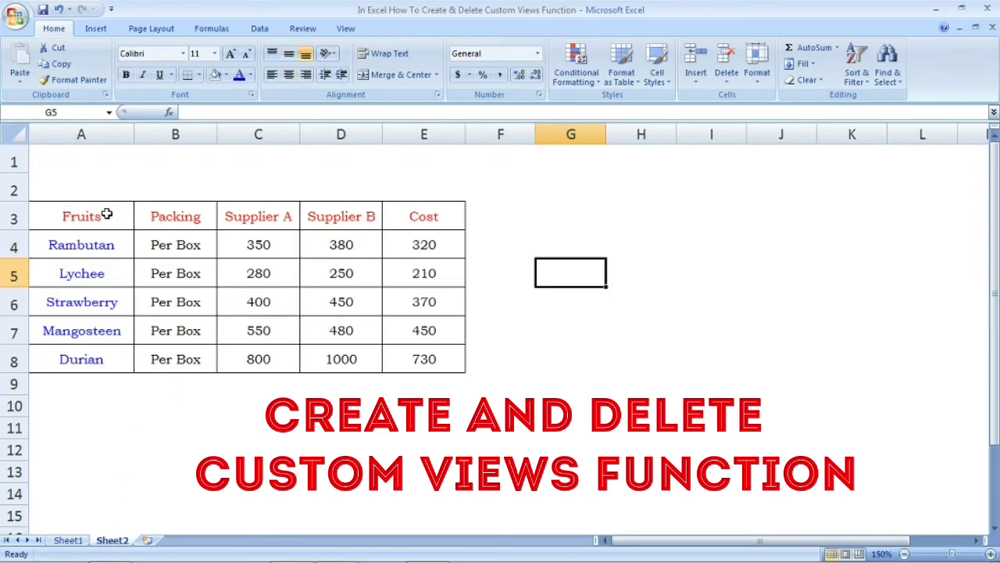
{"action": "left_click", "coordinate": [187, 221]}
{"action": "left_click", "coordinate": [187, 241]}
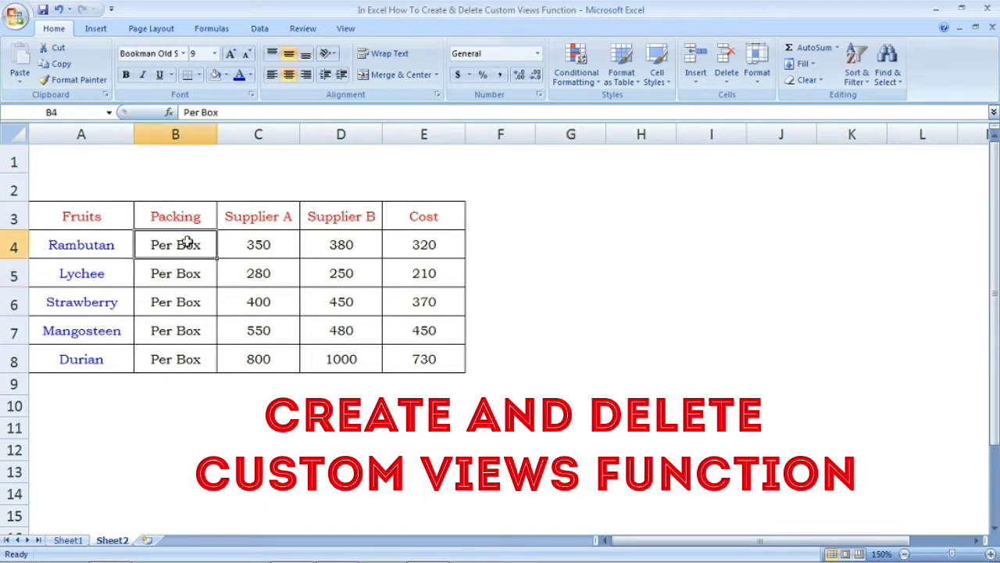
{"action": "left_click", "coordinate": [193, 272]}
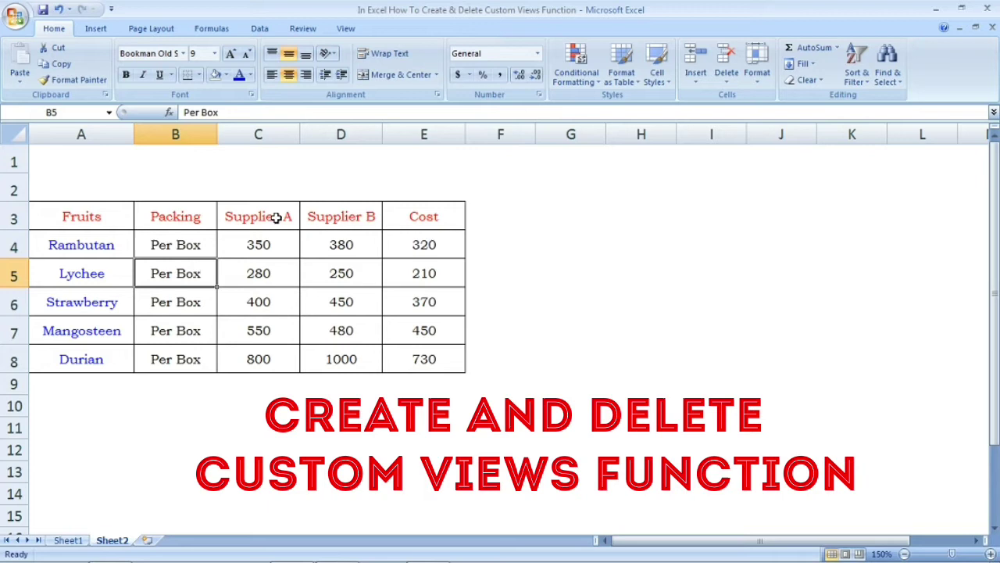
{"action": "left_click", "coordinate": [276, 218]}
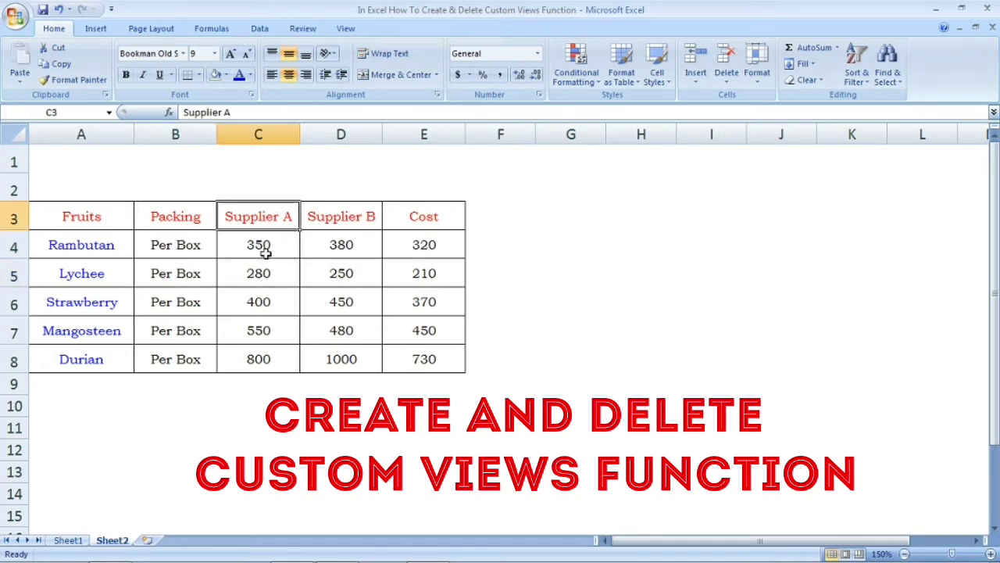
{"action": "left_click", "coordinate": [352, 222]}
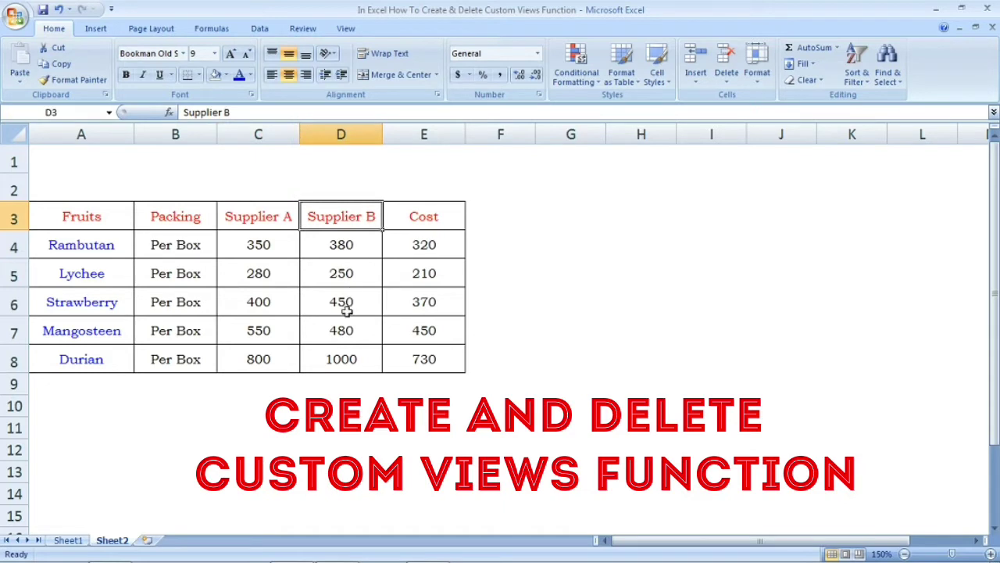
{"action": "left_click", "coordinate": [424, 250]}
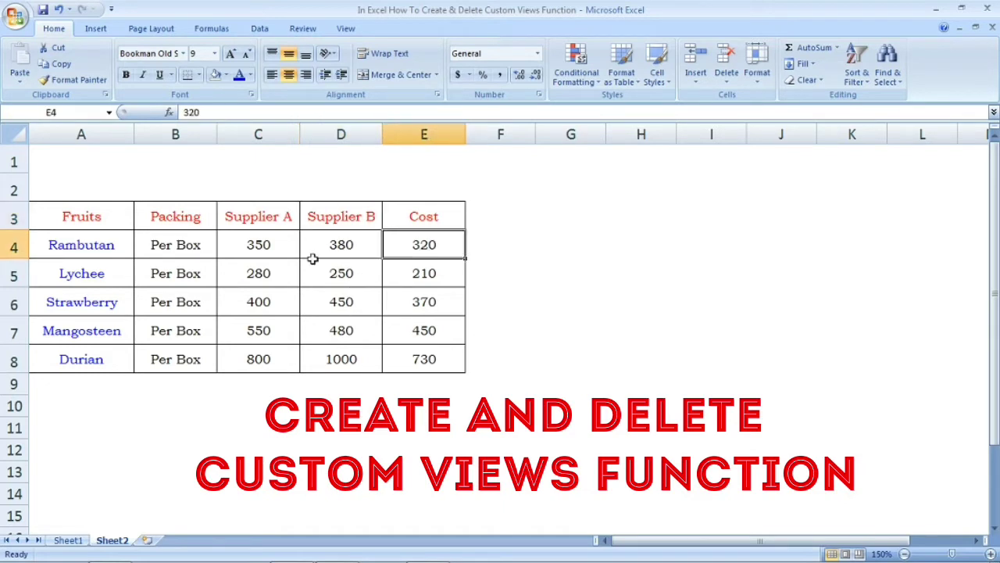
{"action": "left_click", "coordinate": [266, 247]}
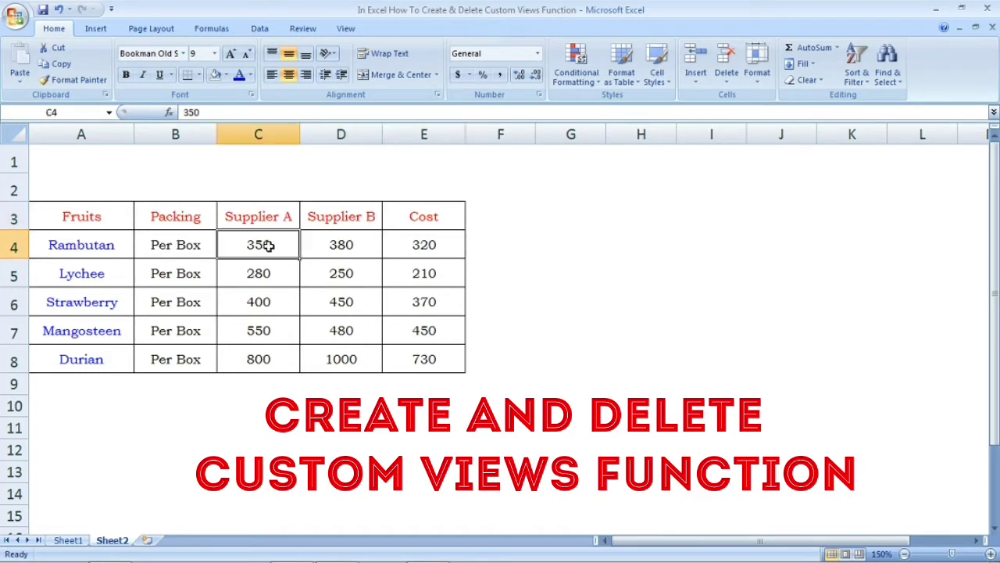
{"action": "left_click", "coordinate": [363, 211]}
{"action": "left_click", "coordinate": [416, 209]}
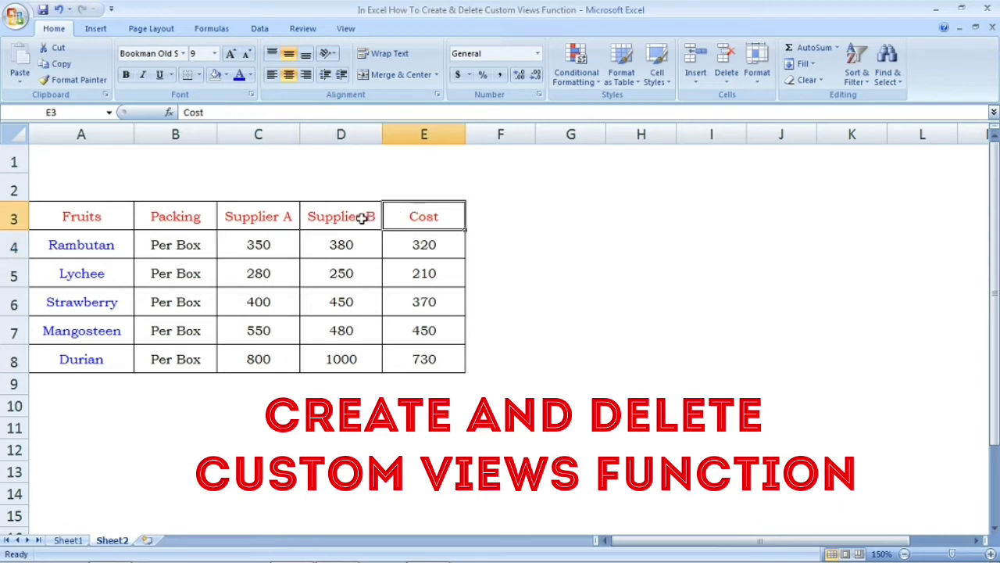
{"action": "left_click", "coordinate": [362, 218]}
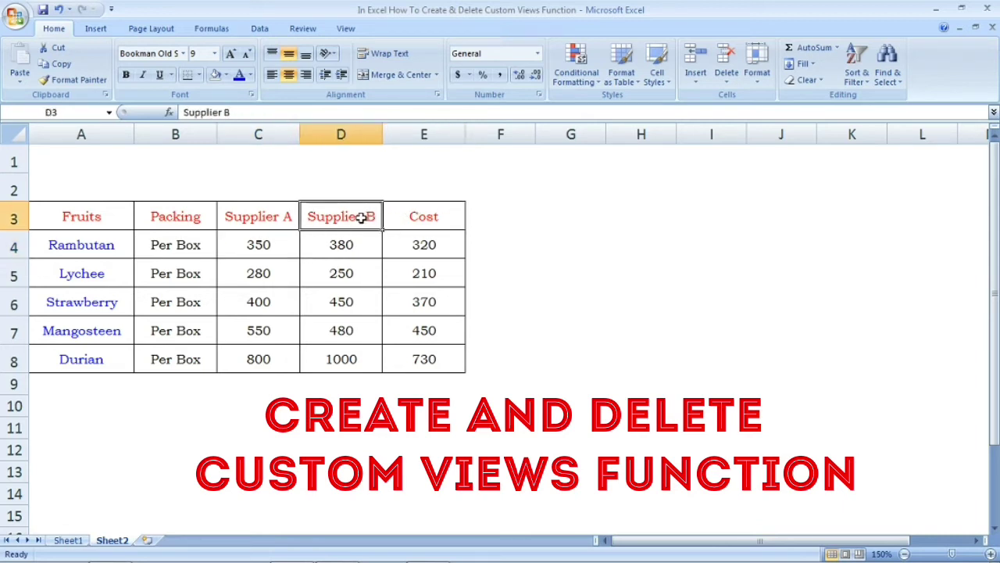
{"action": "left_click", "coordinate": [268, 220]}
{"action": "left_click", "coordinate": [419, 220]}
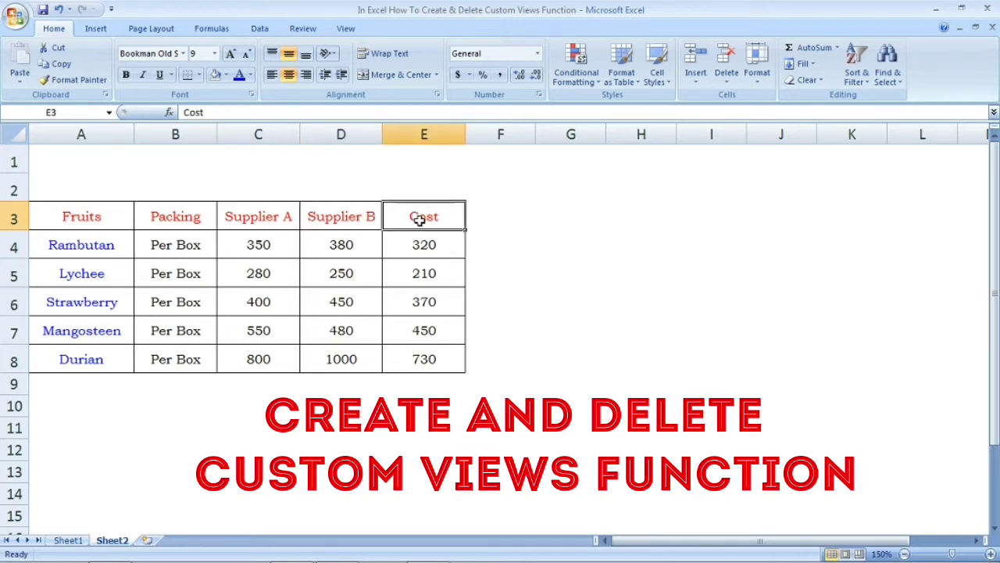
{"action": "left_click", "coordinate": [282, 222]}
Hide columns D:E (Supplier B and Cost), then select the Supplier A heading.
{"action": "left_click_drag", "start_coordinate": [339, 134], "coordinate": [411, 134]}
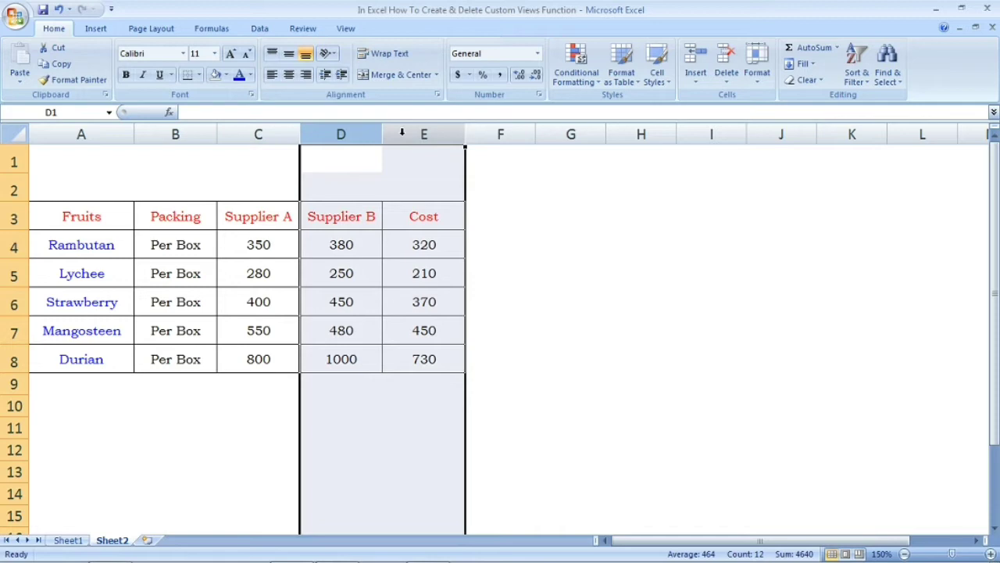
{"action": "right_click", "coordinate": [398, 135]}
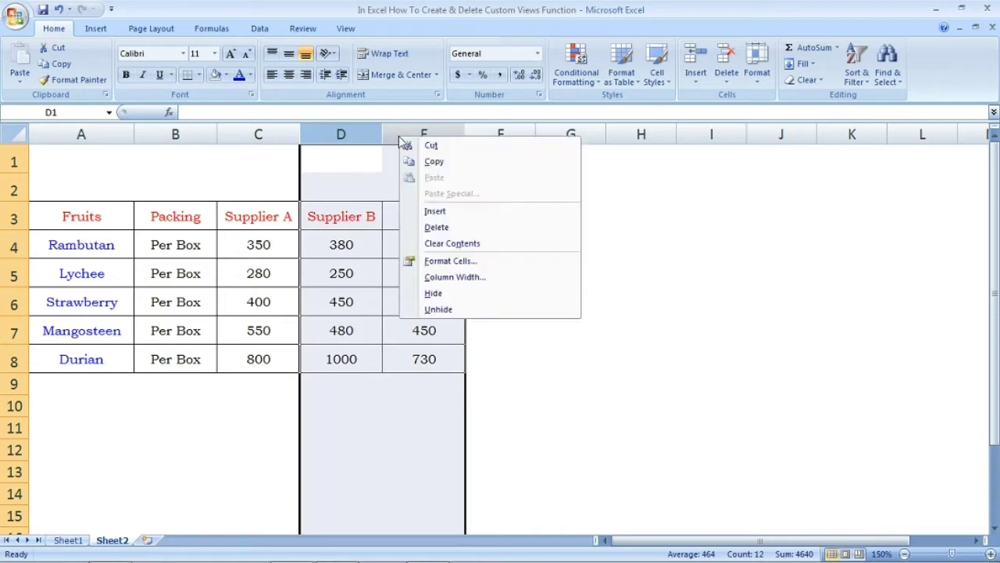
{"action": "left_click", "coordinate": [451, 295]}
{"action": "left_click", "coordinate": [219, 278]}
{"action": "left_click", "coordinate": [283, 218]}
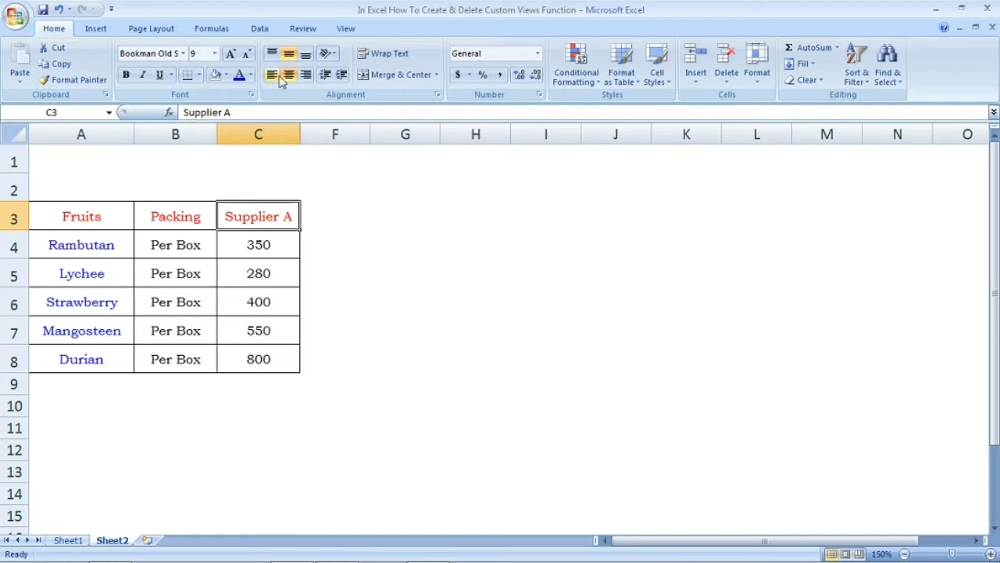
Add a custom view named 'Supplier A' through View > Custom Views.
{"action": "left_click", "coordinate": [348, 28]}
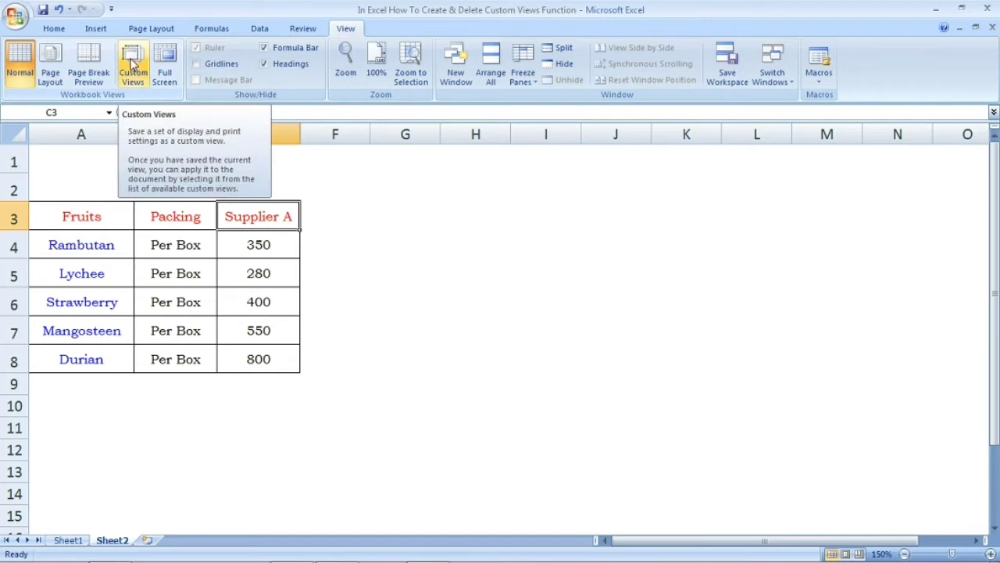
{"action": "left_click", "coordinate": [133, 66]}
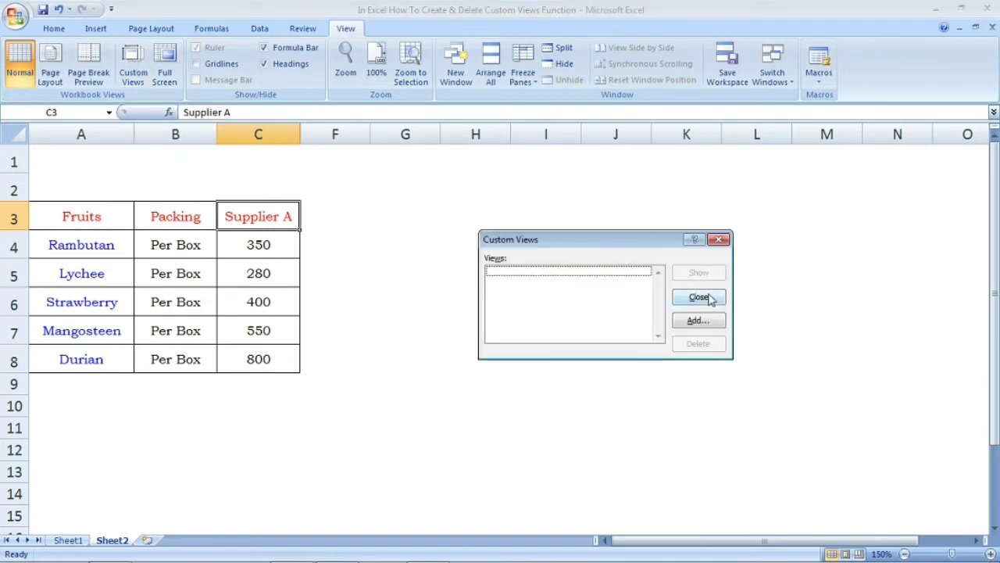
{"action": "left_click", "coordinate": [701, 321]}
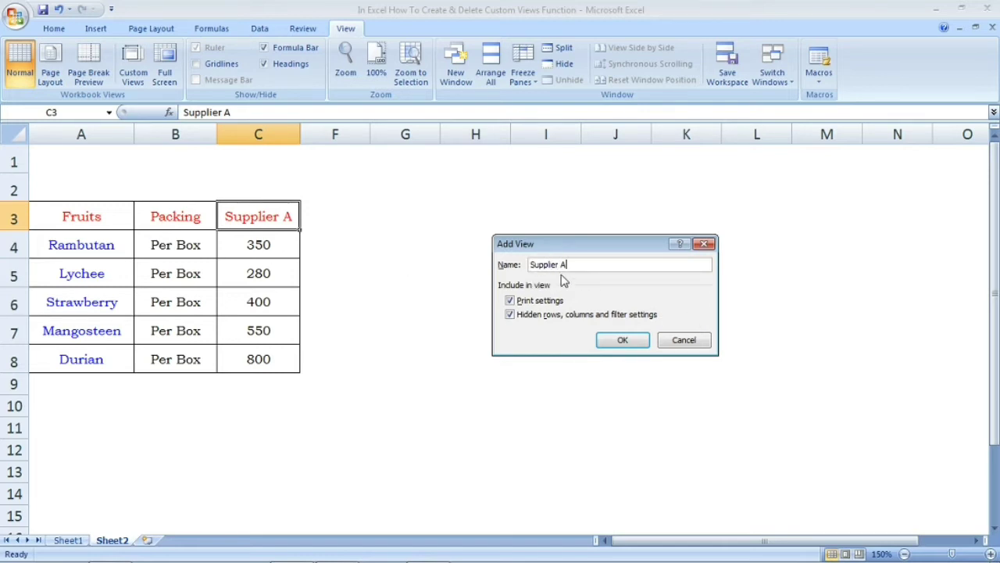
{"action": "left_click", "coordinate": [623, 339]}
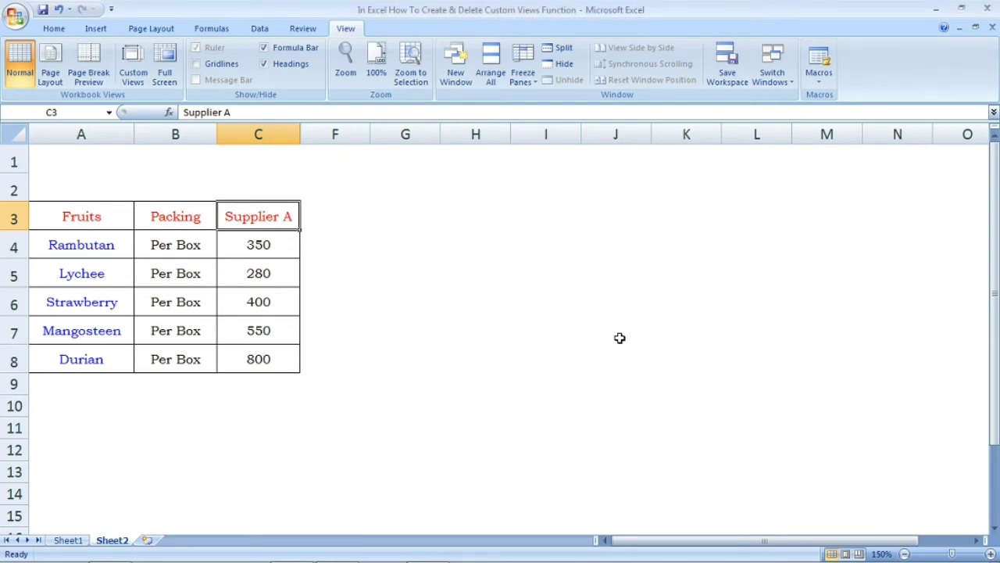
Unhide columns D and E around the selection, then select the Supplier B heading.
{"action": "left_click", "coordinate": [411, 249]}
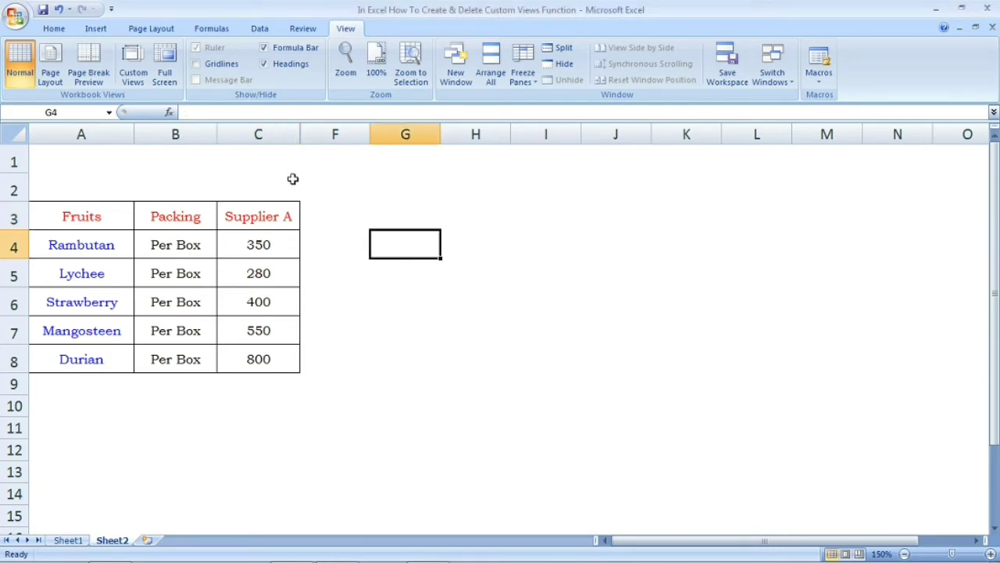
{"action": "left_click_drag", "start_coordinate": [287, 127], "coordinate": [319, 127]}
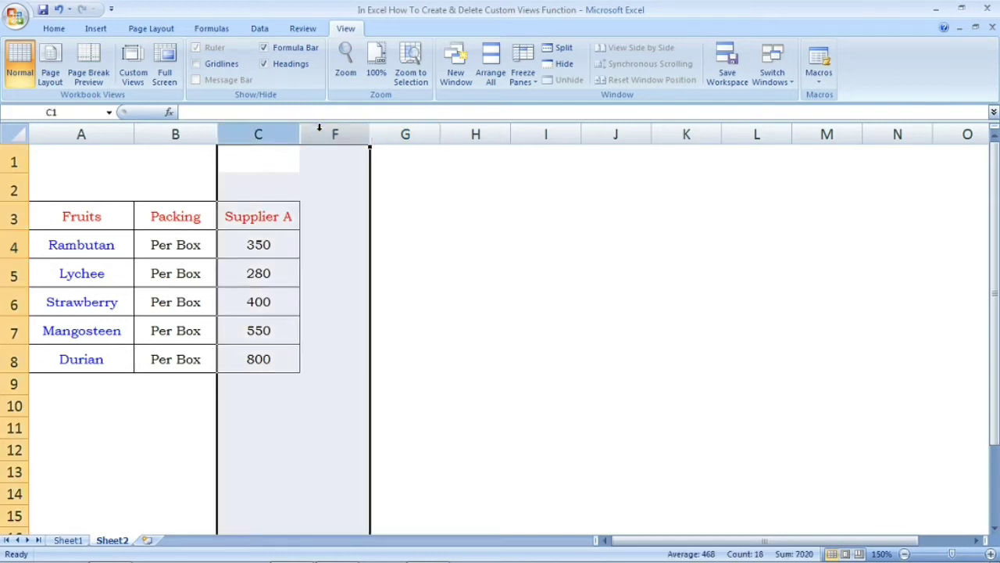
{"action": "right_click", "coordinate": [319, 127]}
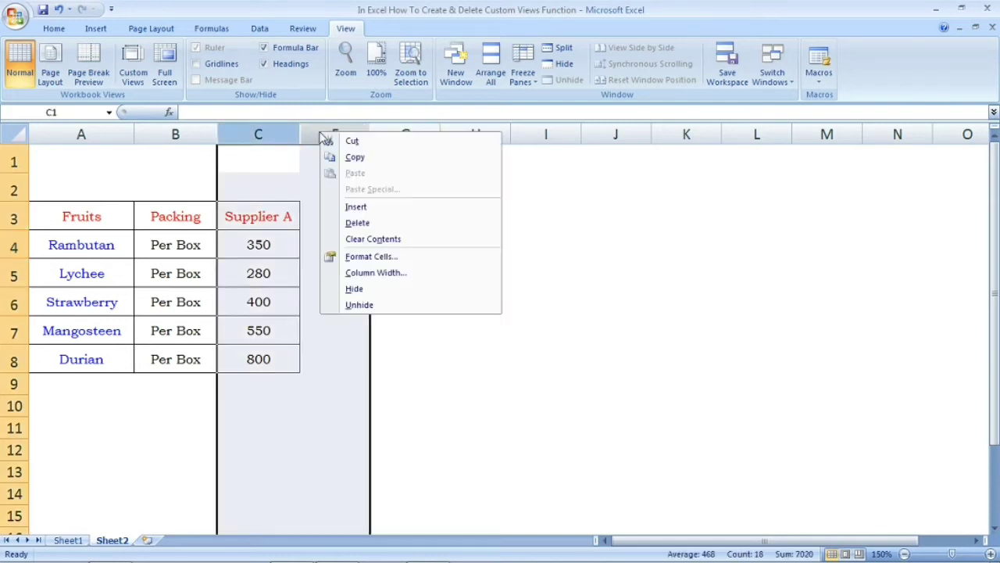
{"action": "left_click", "coordinate": [371, 307]}
{"action": "left_click", "coordinate": [343, 275]}
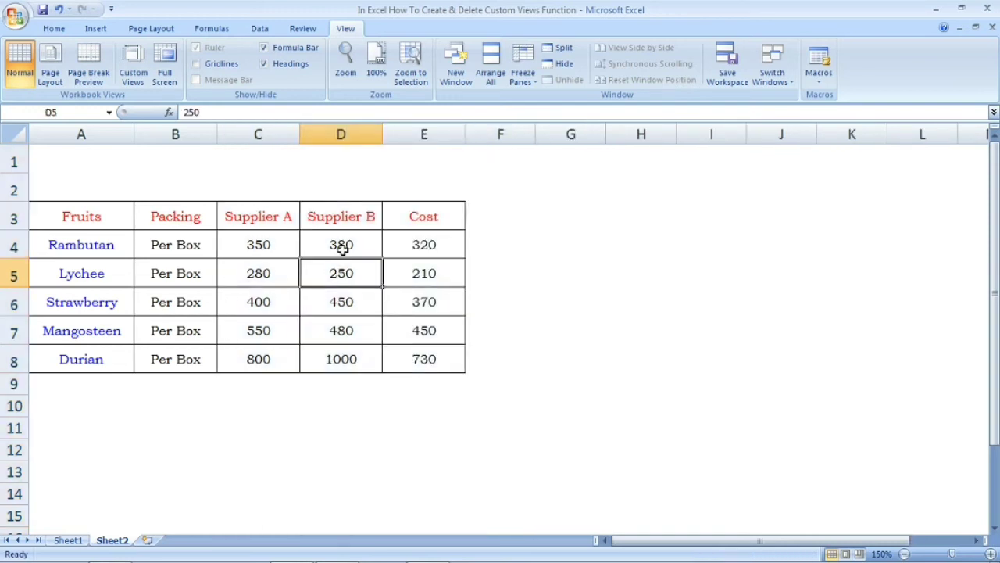
{"action": "left_click", "coordinate": [342, 216]}
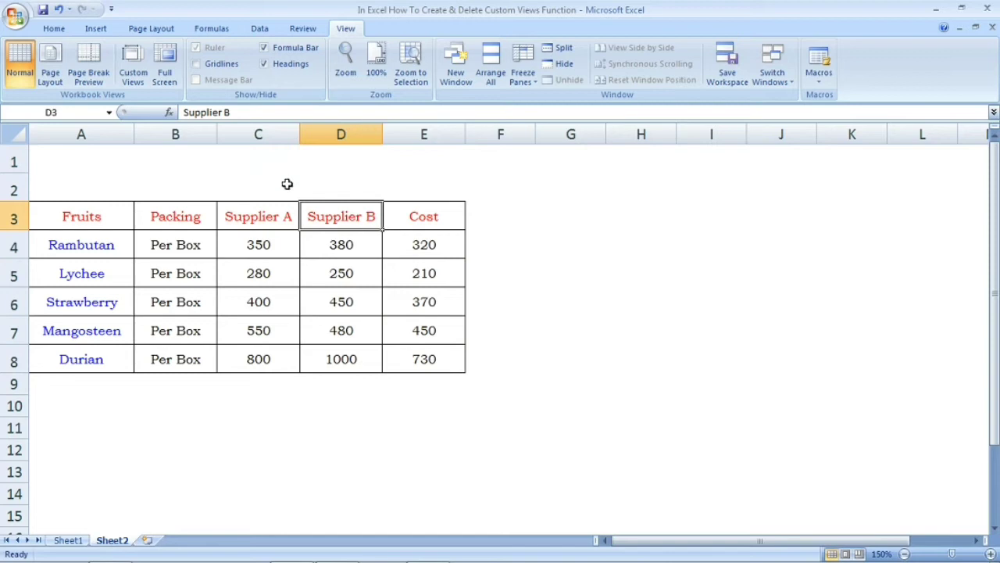
Hide columns C and E (Supplier A and Cost), then select the Supplier B heading.
{"action": "left_click", "coordinate": [269, 137]}
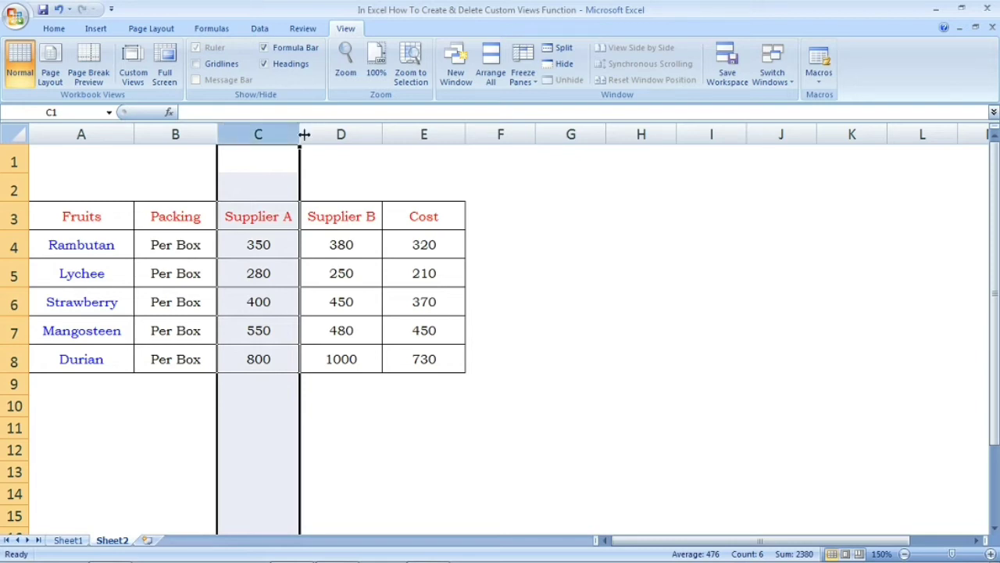
{"action": "left_click", "coordinate": [422, 134], "text": "ctrl"}
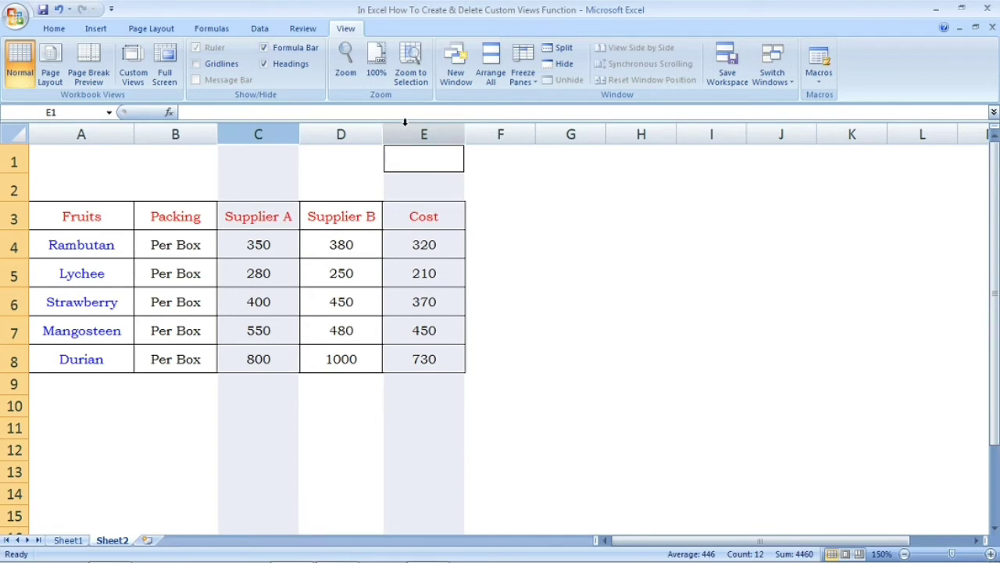
{"action": "right_click", "coordinate": [407, 131]}
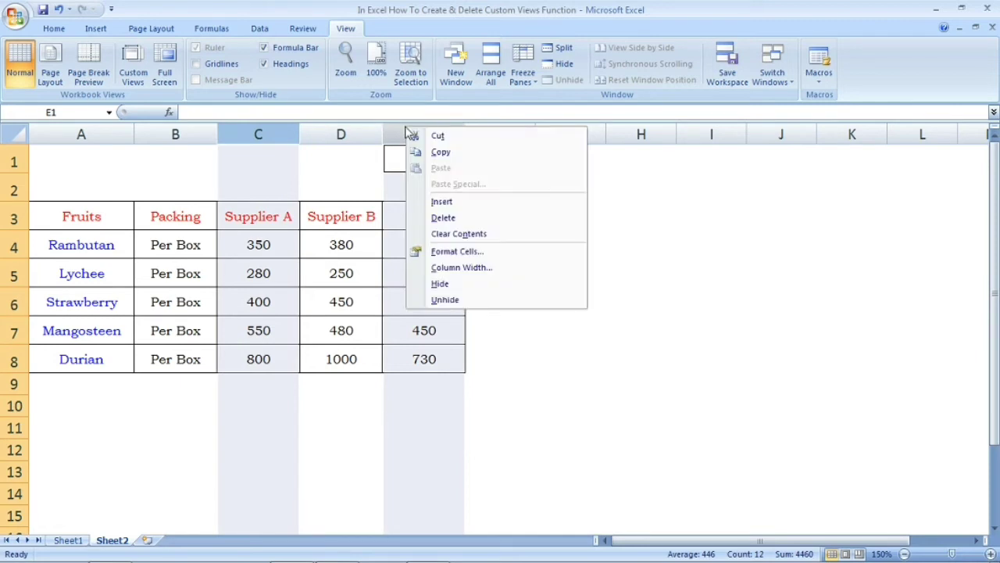
{"action": "left_click", "coordinate": [457, 285]}
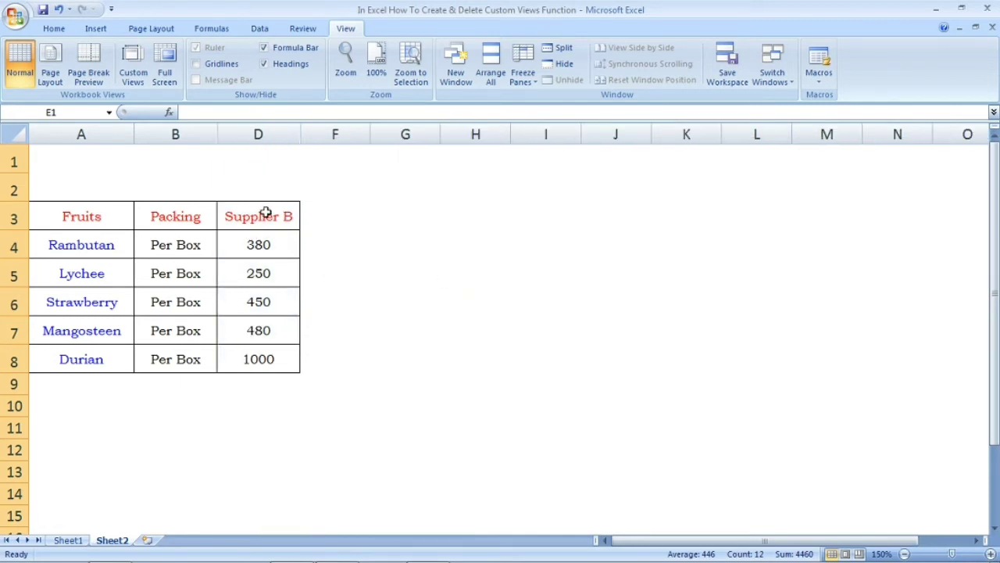
{"action": "left_click", "coordinate": [266, 215]}
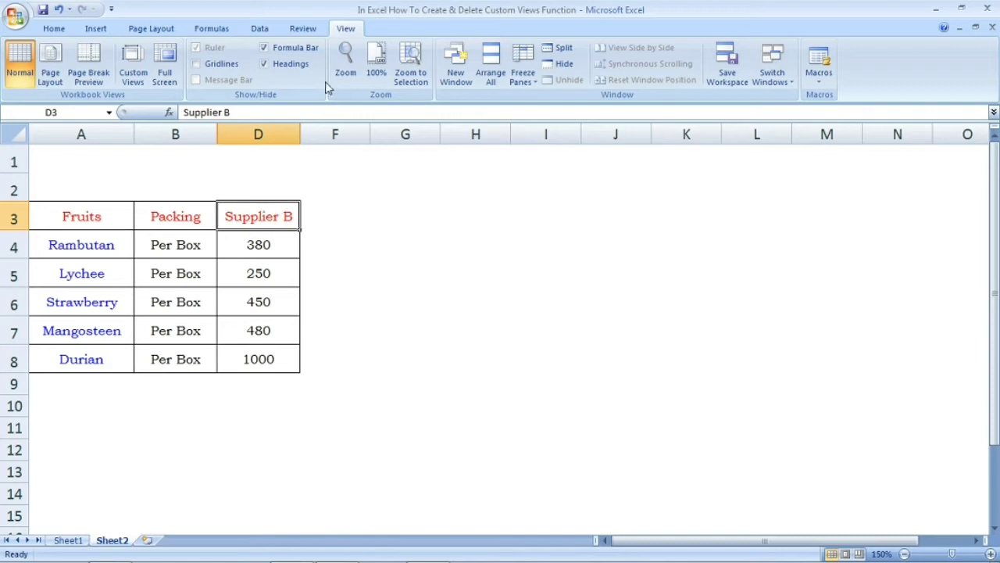
Add a custom view named 'Supplier B' for the Supplier B-only layout.
{"action": "left_click", "coordinate": [131, 54]}
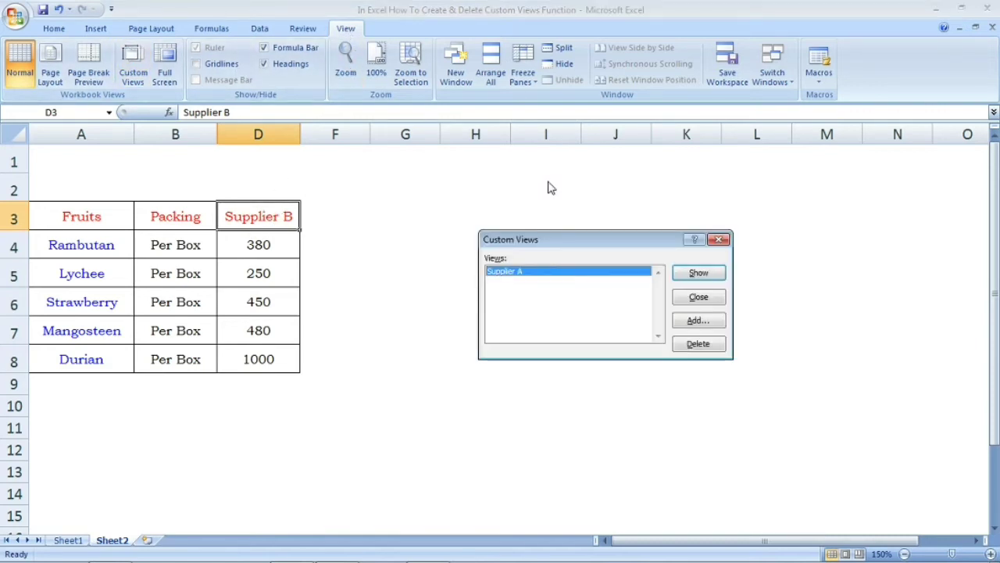
{"action": "left_click", "coordinate": [696, 321]}
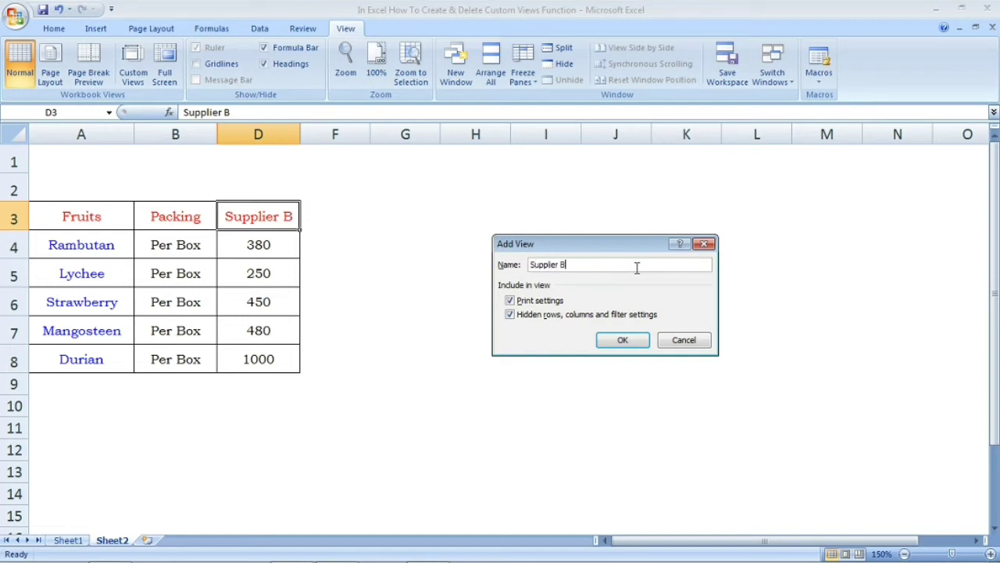
{"action": "left_click", "coordinate": [622, 342]}
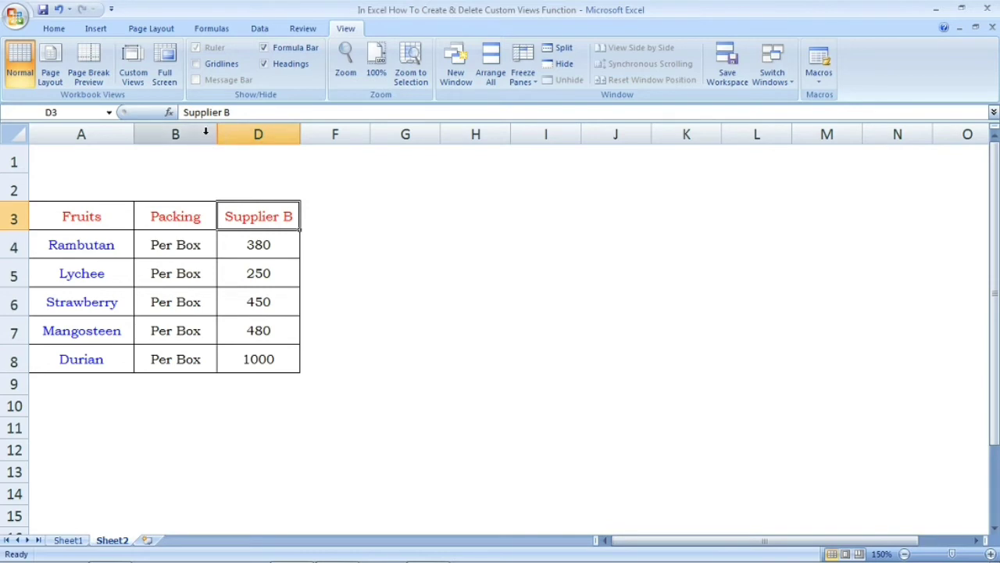
Unhide columns C and E by selecting columns B to F, then select the Cost heading.
{"action": "left_click_drag", "start_coordinate": [201, 132], "coordinate": [332, 135]}
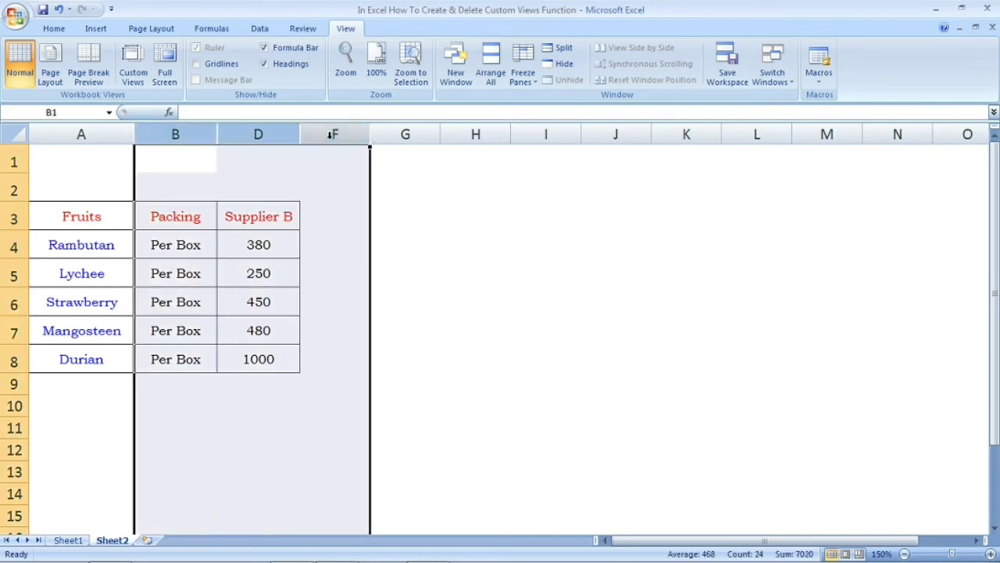
{"action": "right_click", "coordinate": [331, 135]}
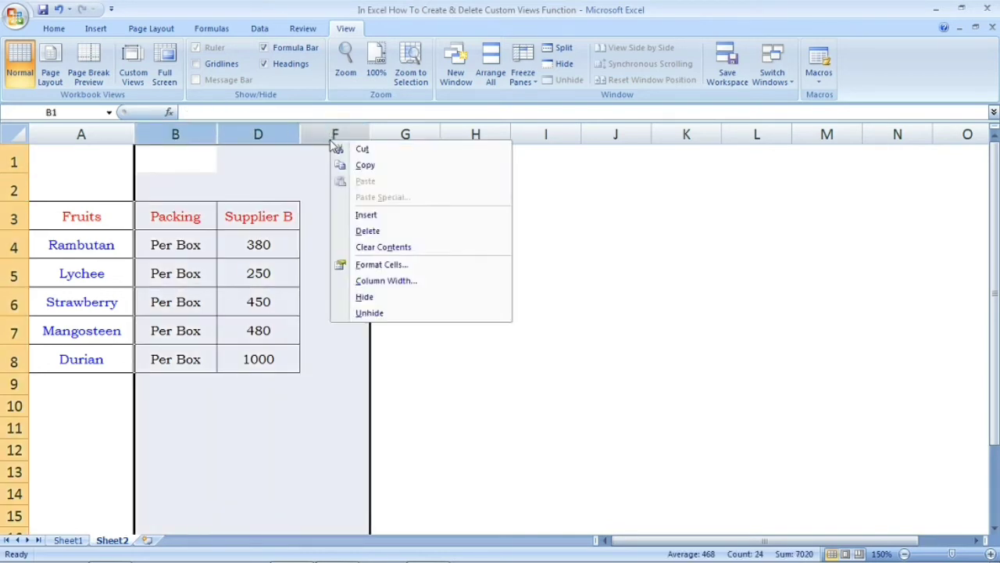
{"action": "left_click", "coordinate": [394, 315]}
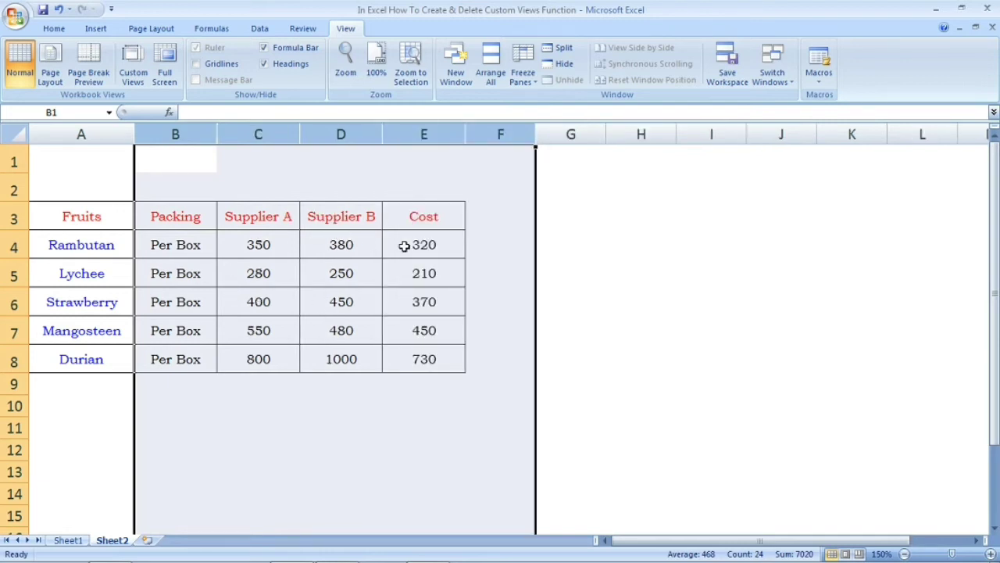
{"action": "left_click", "coordinate": [463, 260]}
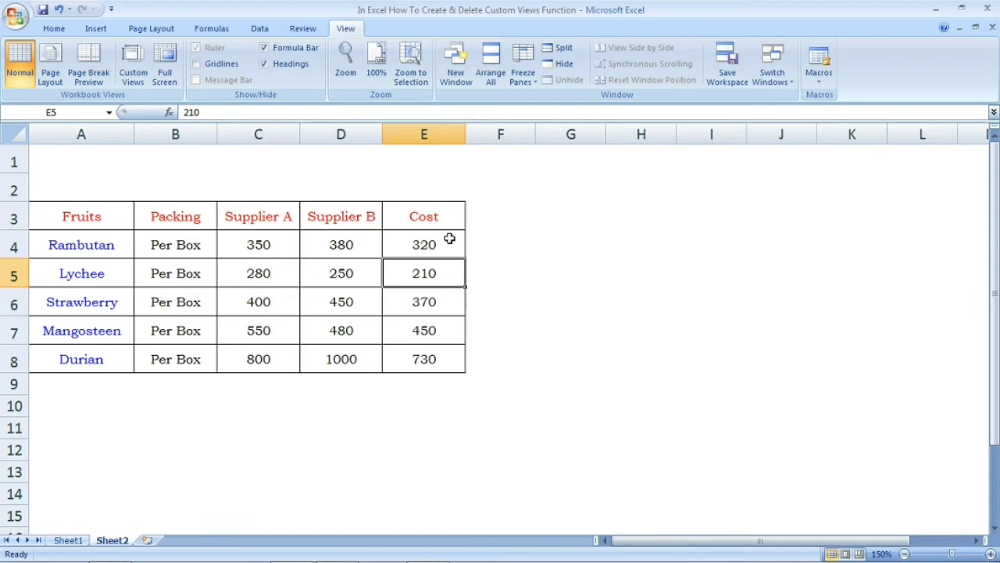
{"action": "left_click", "coordinate": [424, 217]}
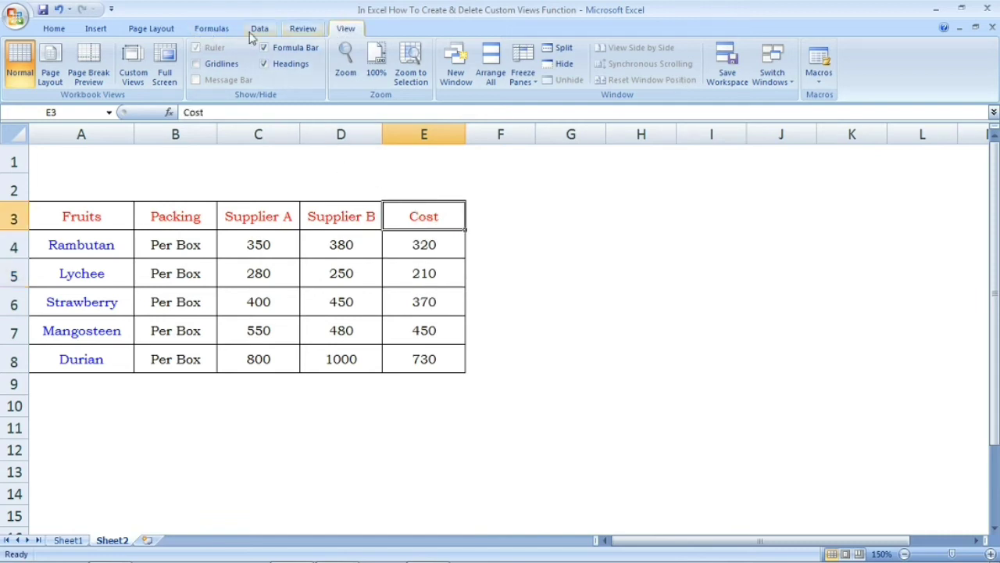
Add a custom view named 'Myself' for the five-column table, then select the Supplier A heading.
{"action": "left_click", "coordinate": [139, 61]}
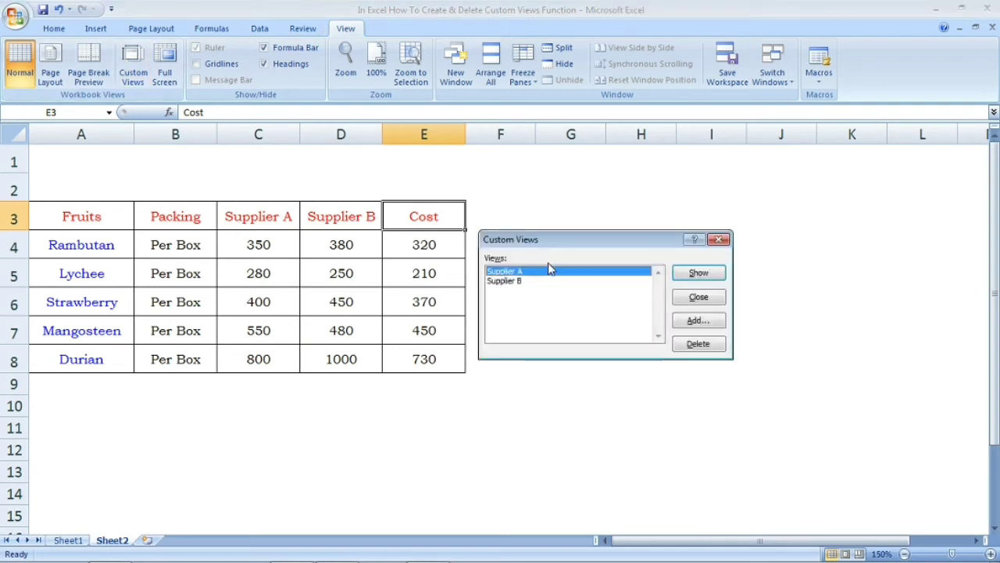
{"action": "left_click", "coordinate": [698, 321]}
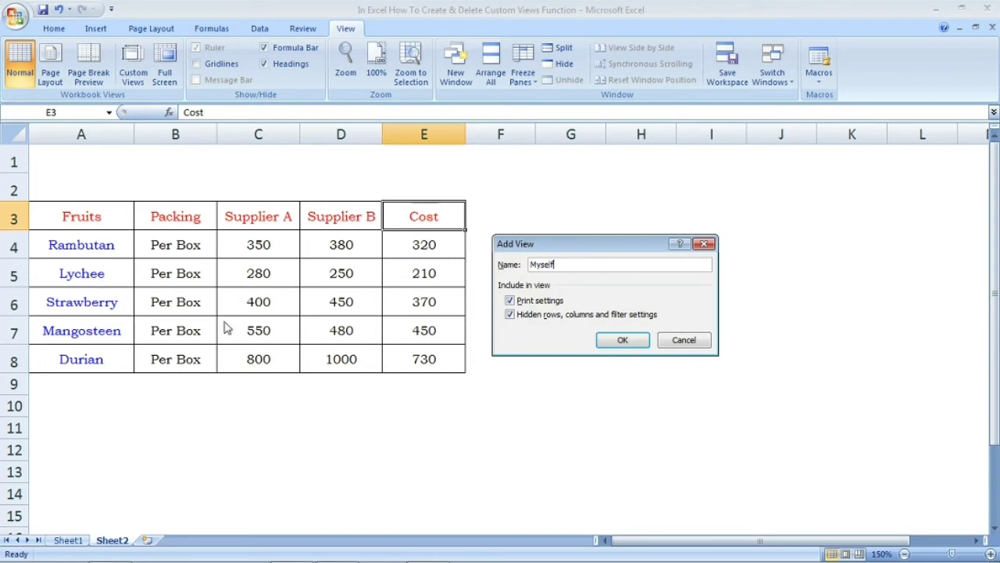
{"action": "left_click", "coordinate": [622, 341]}
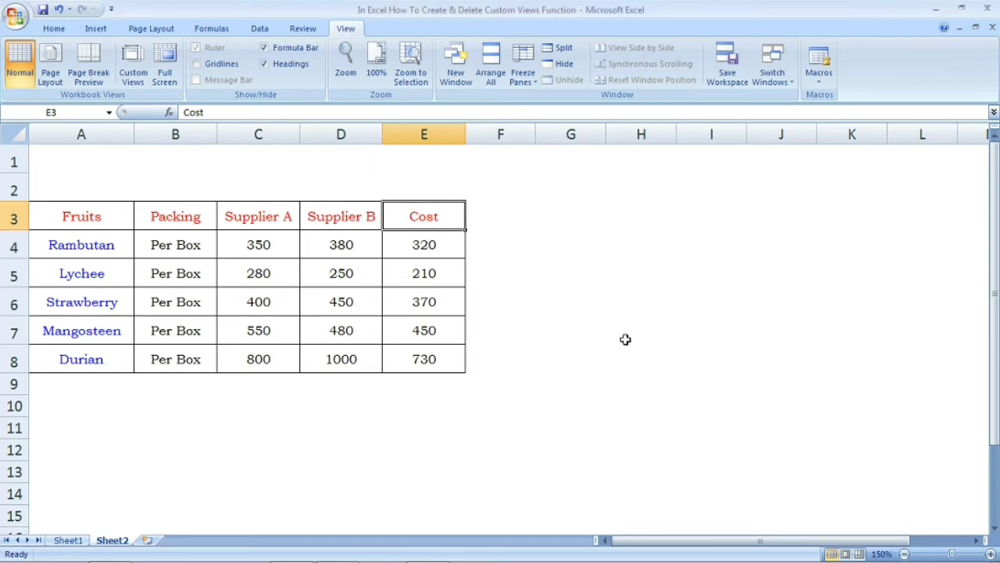
{"action": "left_click", "coordinate": [412, 316]}
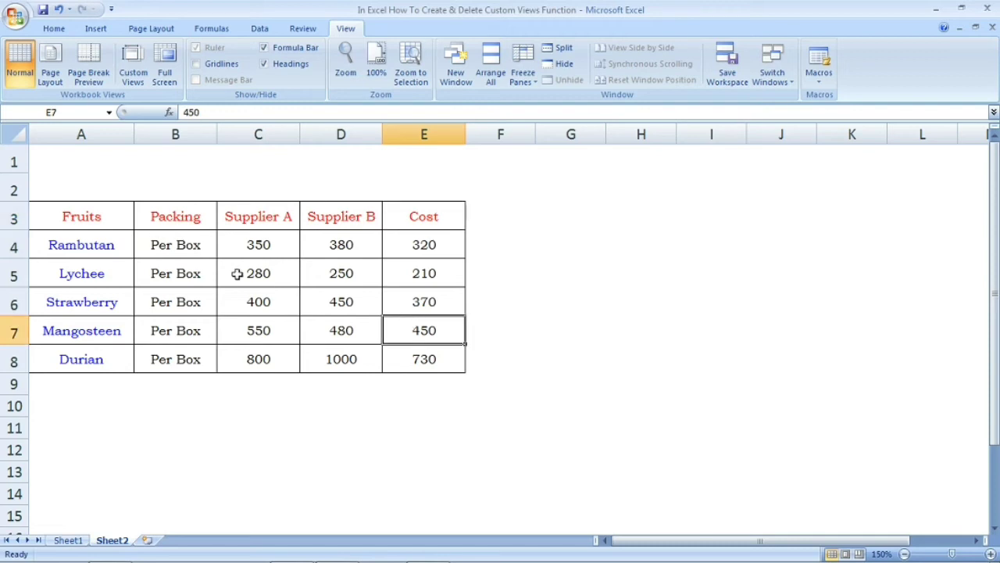
{"action": "left_click", "coordinate": [249, 228]}
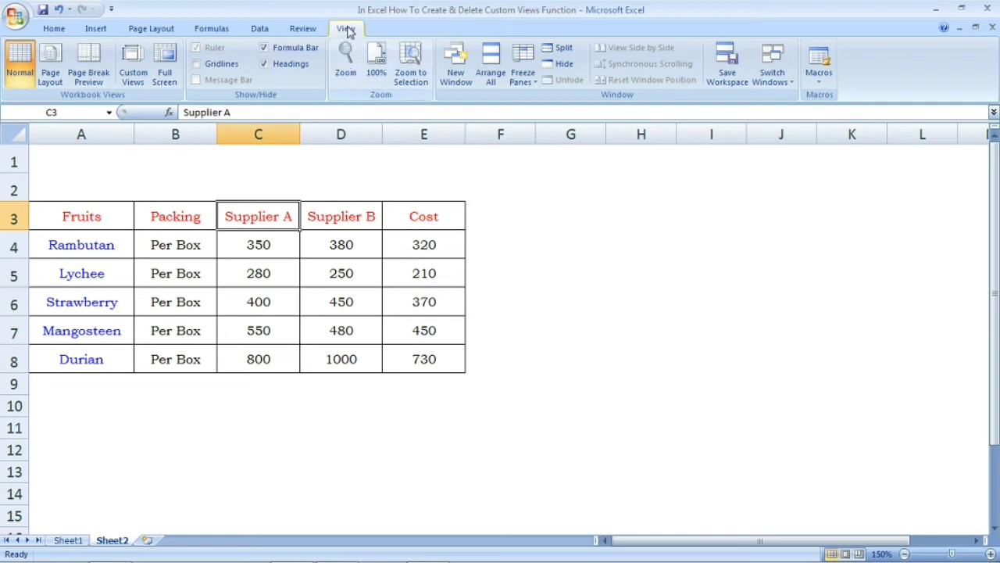
Show the 'Supplier A' custom view, hiding Supplier B and Cost columns.
{"action": "left_click", "coordinate": [132, 72]}
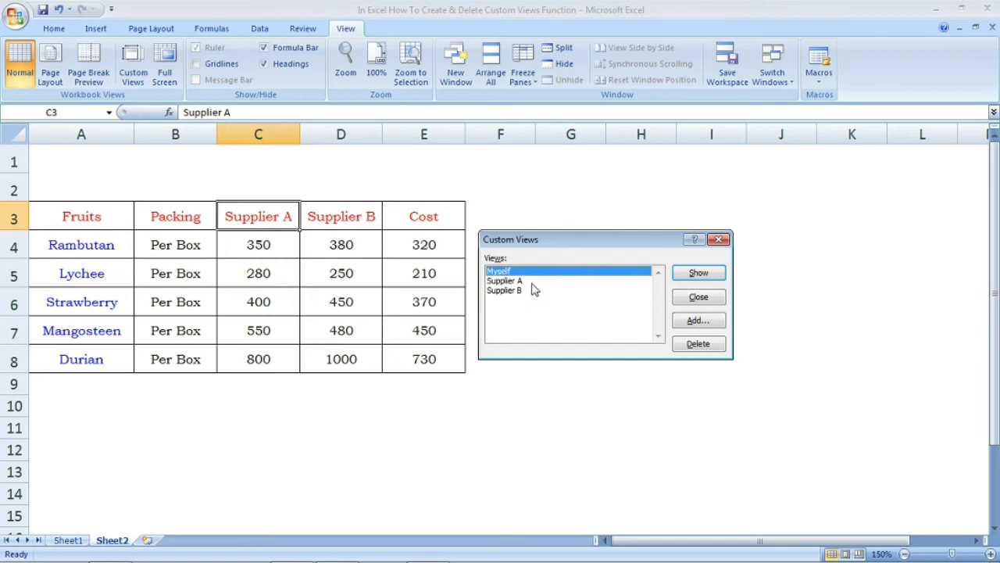
{"action": "left_click", "coordinate": [529, 283]}
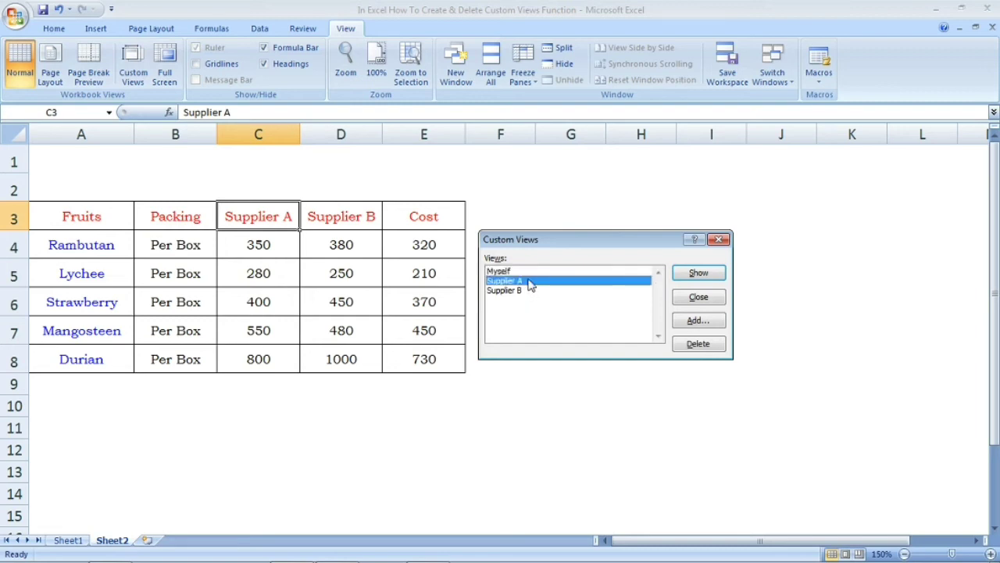
{"action": "left_click", "coordinate": [699, 273]}
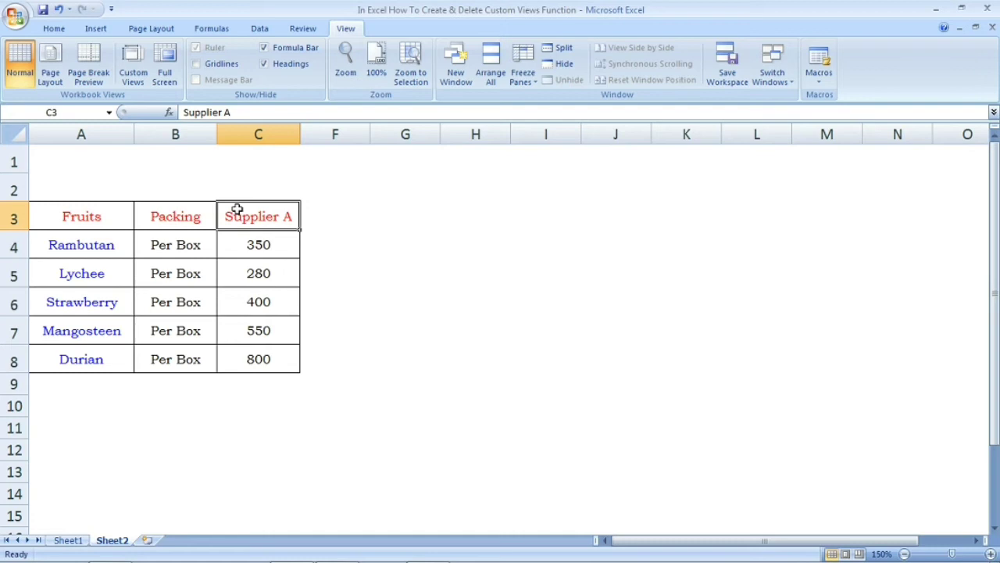
{"action": "left_click", "coordinate": [338, 263]}
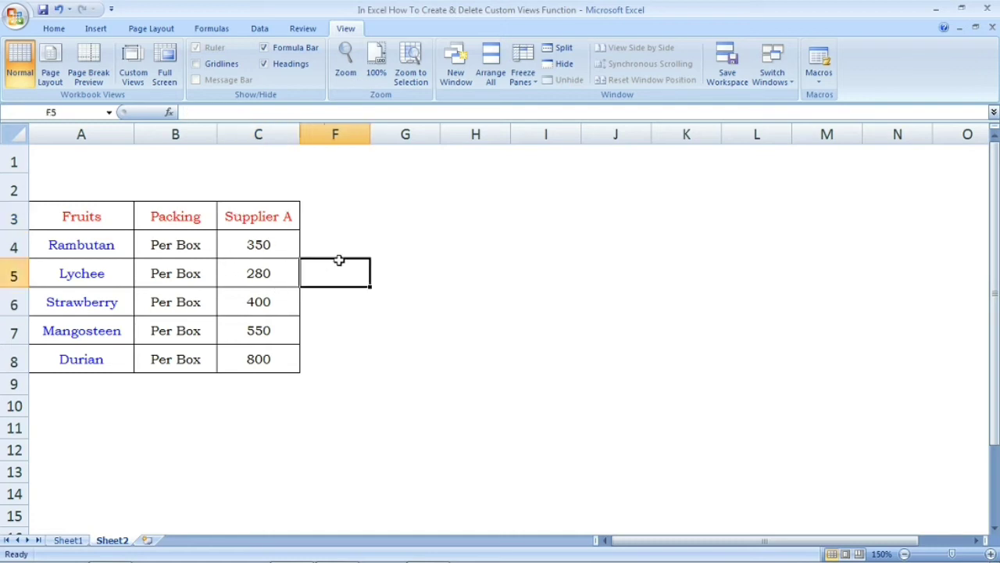
{"action": "left_click", "coordinate": [442, 238]}
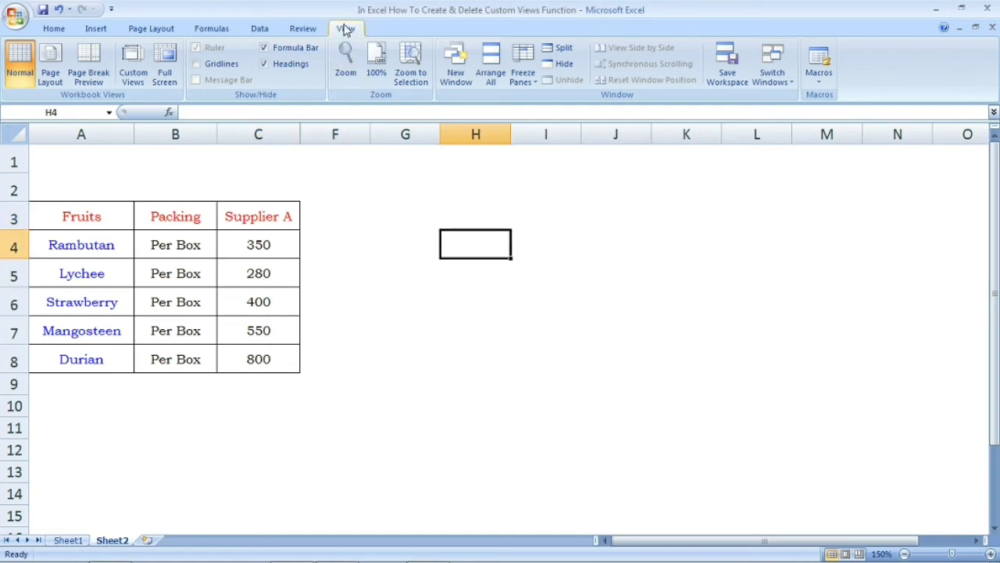
Show the 'Supplier B' custom view, then reopen the Custom Views list.
{"action": "left_click", "coordinate": [133, 66]}
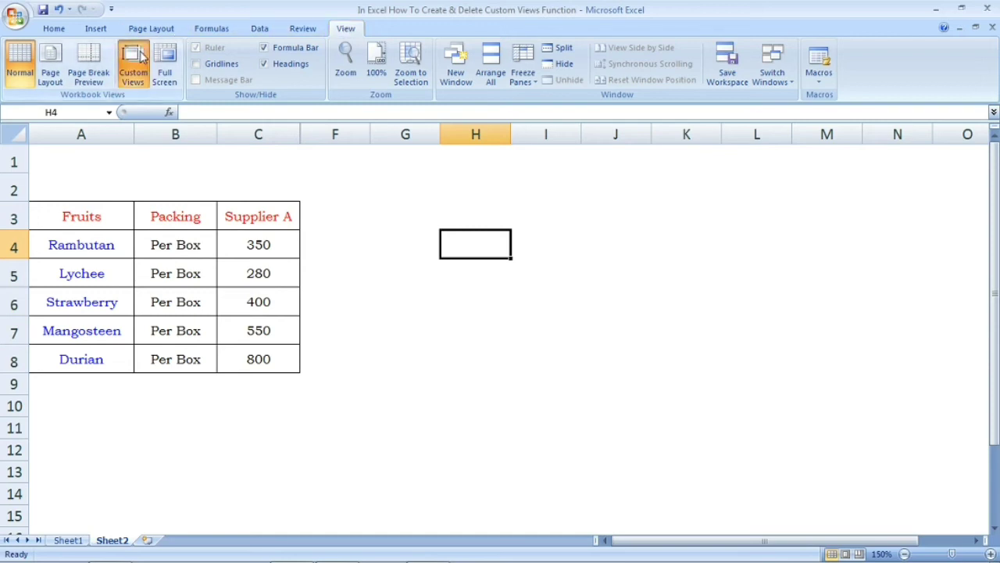
{"action": "left_click", "coordinate": [523, 292]}
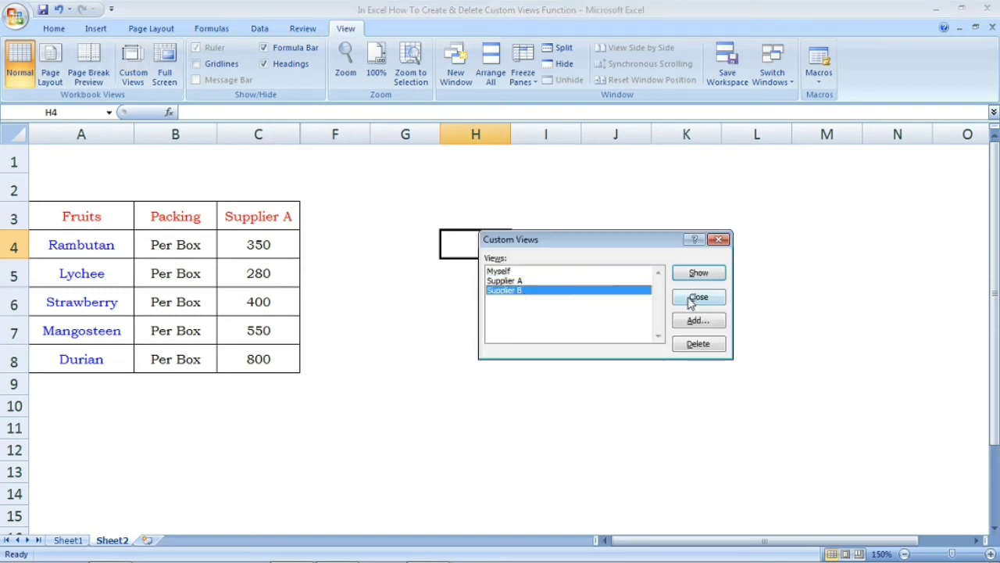
{"action": "left_click", "coordinate": [705, 278]}
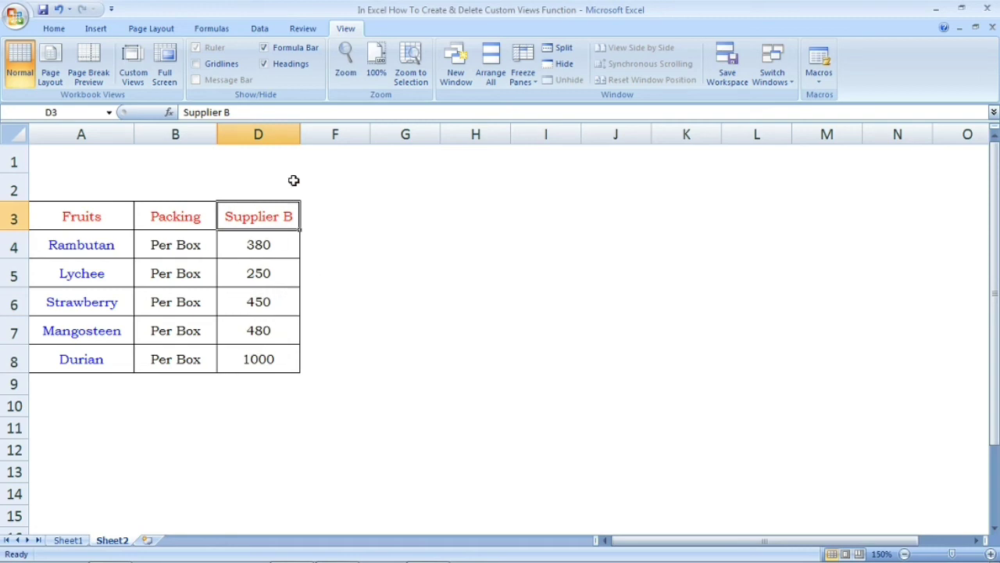
{"action": "left_click", "coordinate": [133, 66]}
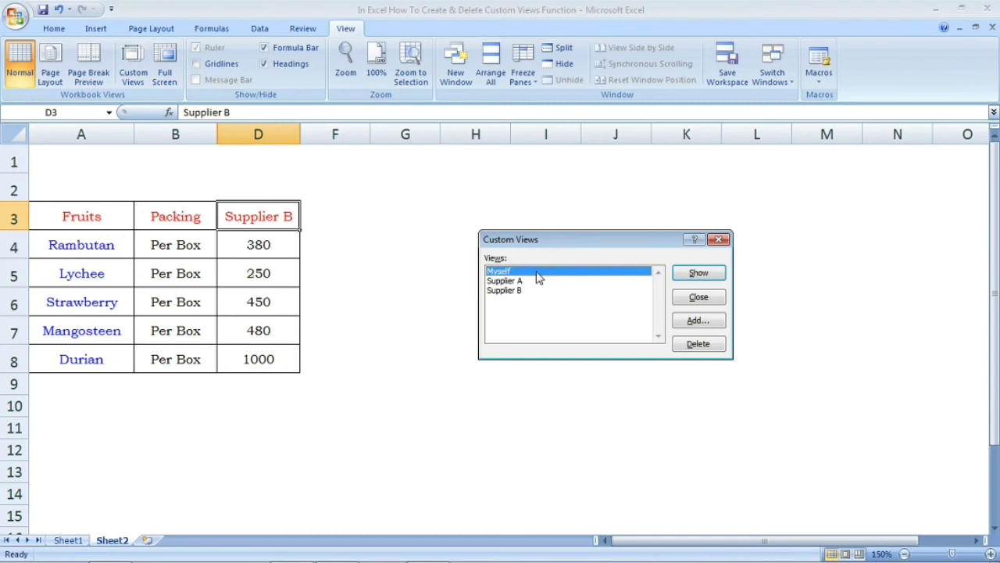
Show the Myself view to bring back Supplier A, Supplier B and Cost, then reopen Custom Views.
{"action": "left_click", "coordinate": [715, 272]}
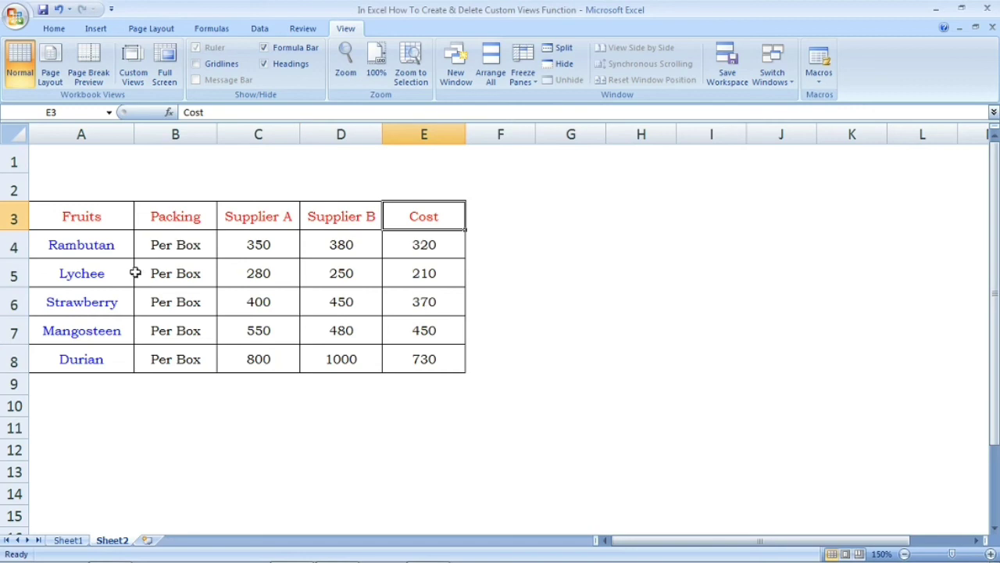
{"action": "left_click", "coordinate": [497, 278]}
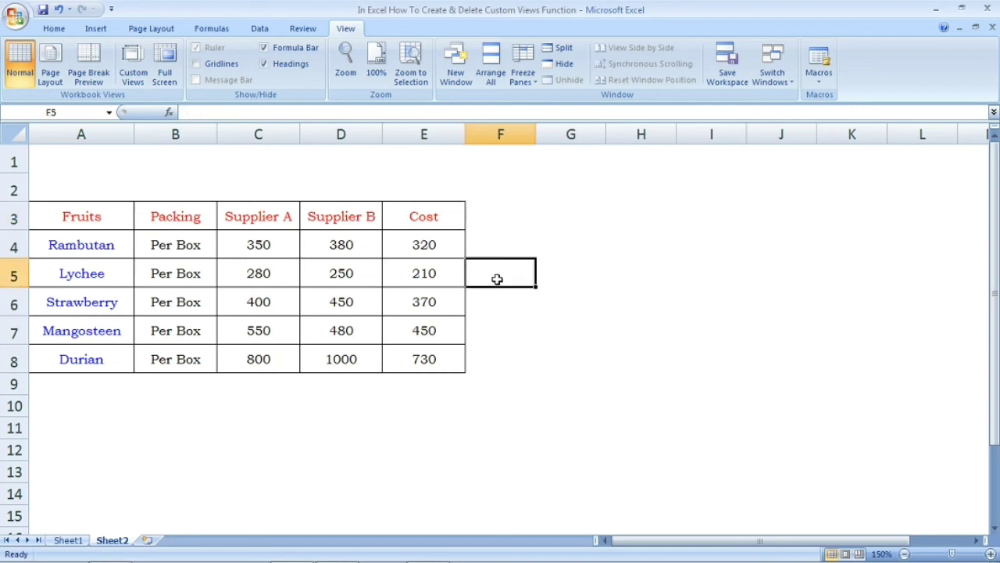
{"action": "left_click", "coordinate": [684, 293]}
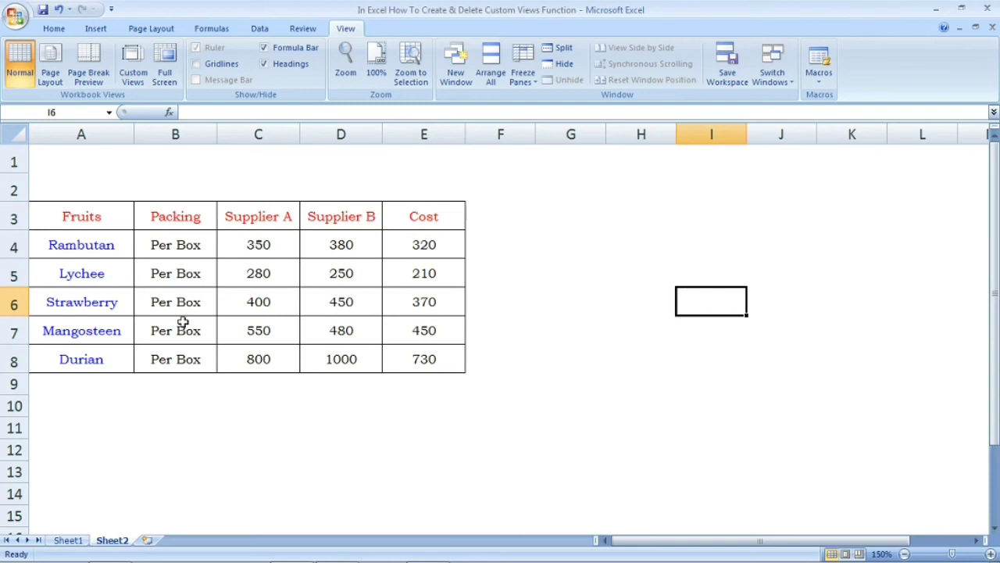
{"action": "left_click", "coordinate": [568, 247]}
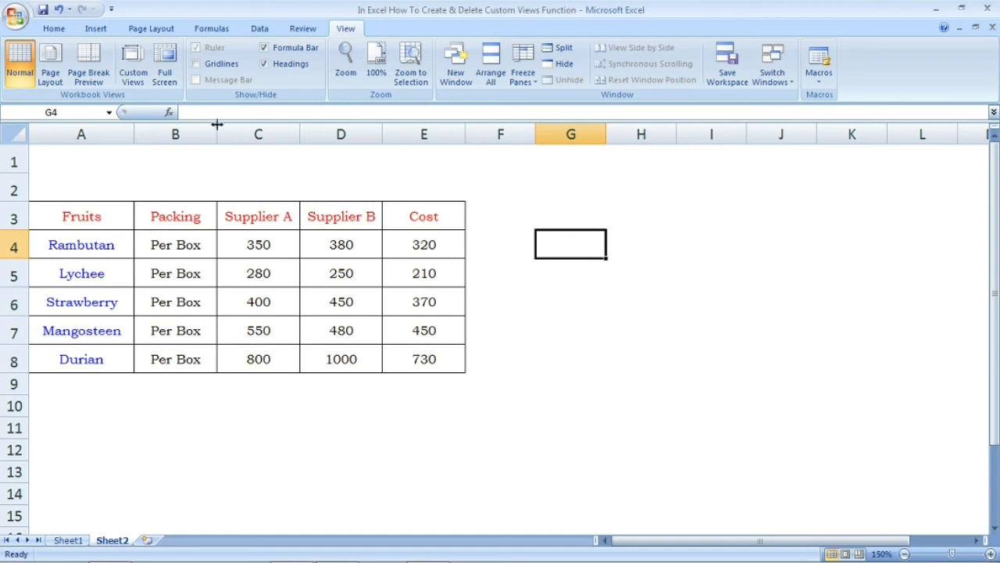
{"action": "left_click", "coordinate": [131, 68]}
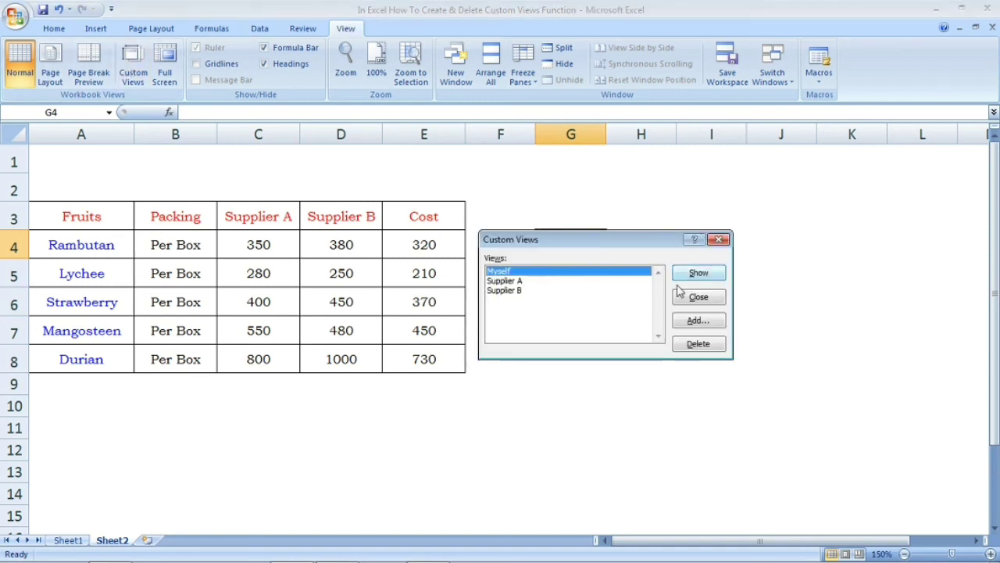
Delete the Myself, Supplier A and Supplier B views, confirming each, and close the dialog.
{"action": "left_click", "coordinate": [703, 348]}
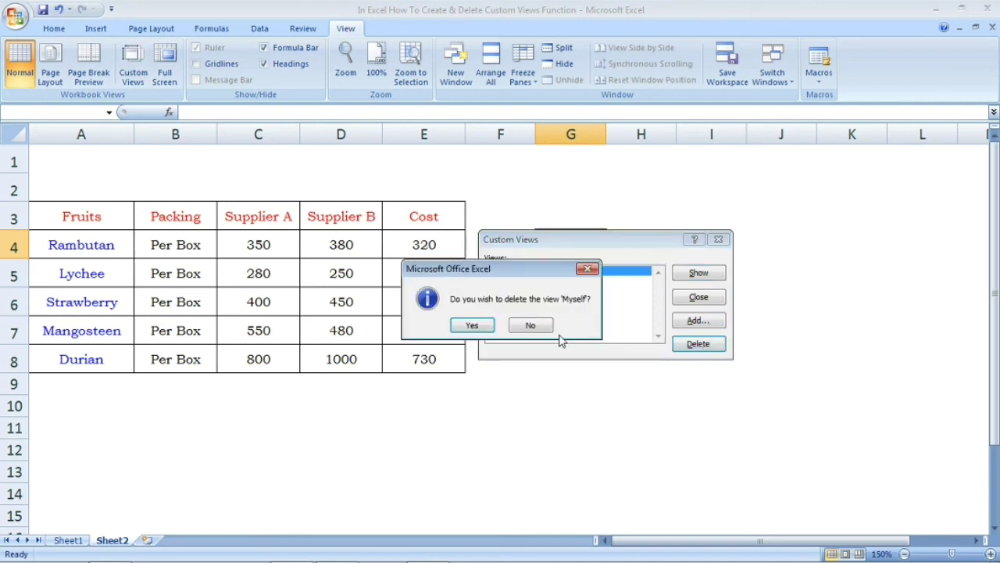
{"action": "left_click", "coordinate": [474, 325]}
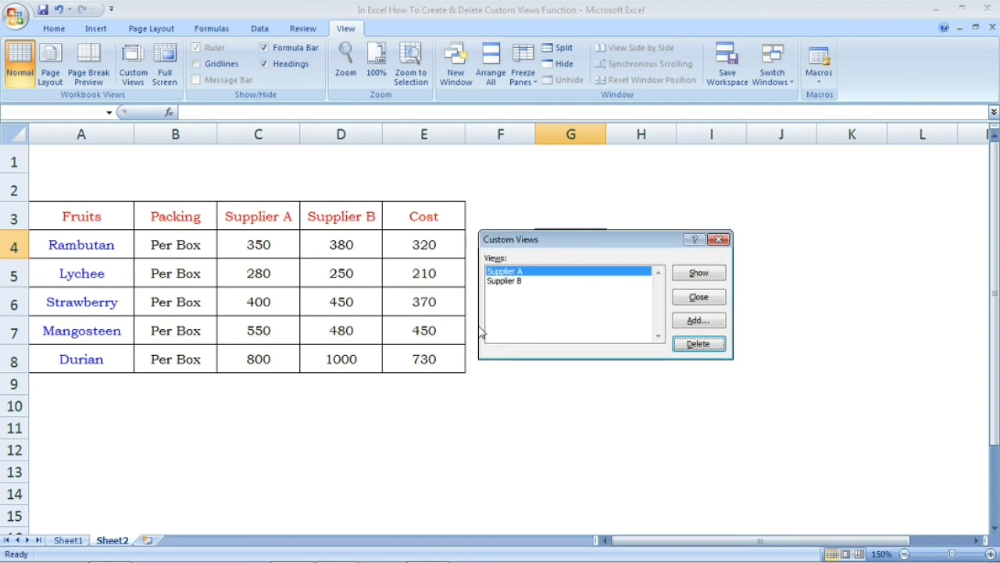
{"action": "left_click", "coordinate": [551, 275]}
{"action": "left_click", "coordinate": [697, 345]}
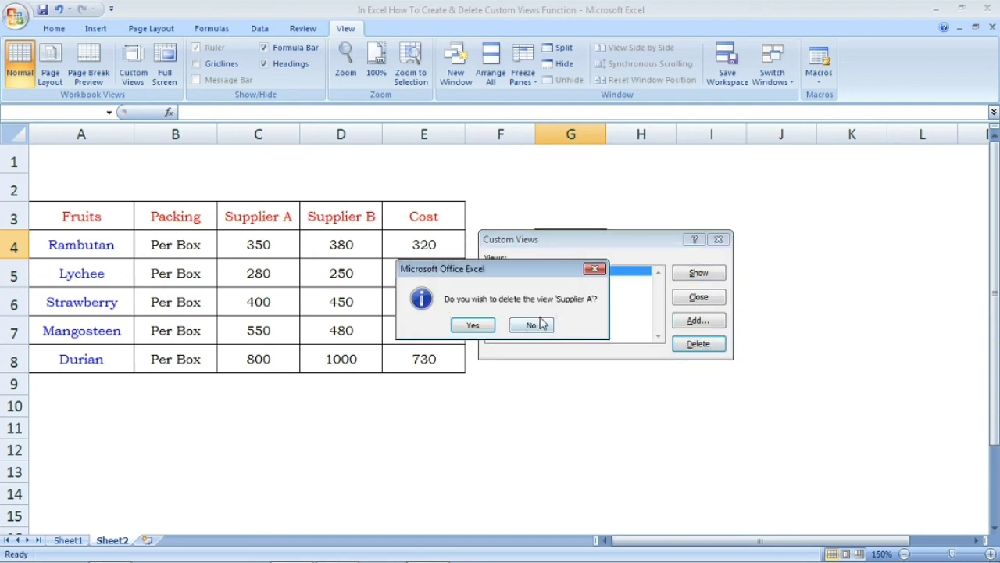
{"action": "left_click", "coordinate": [482, 328]}
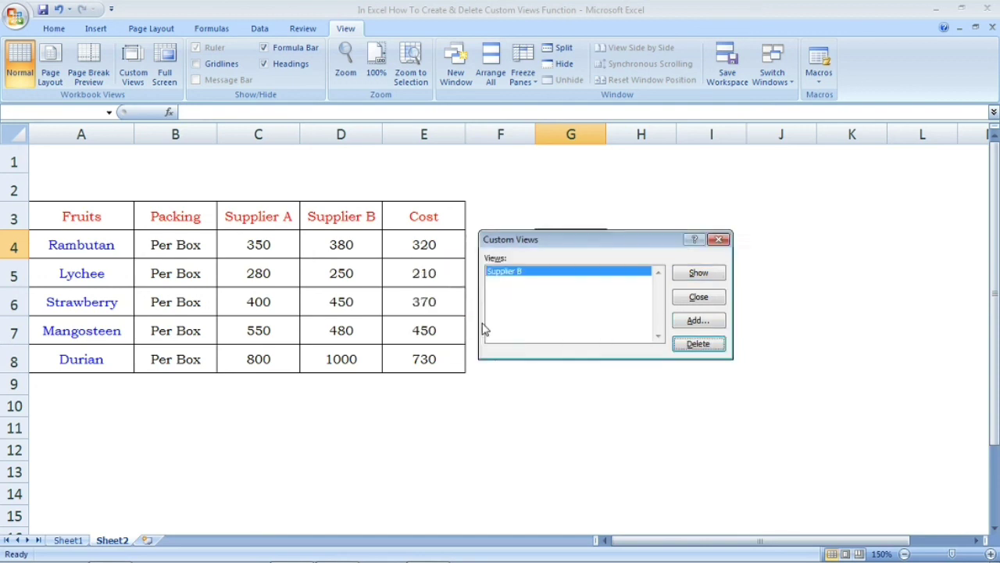
{"action": "left_click", "coordinate": [560, 274]}
{"action": "left_click", "coordinate": [703, 346]}
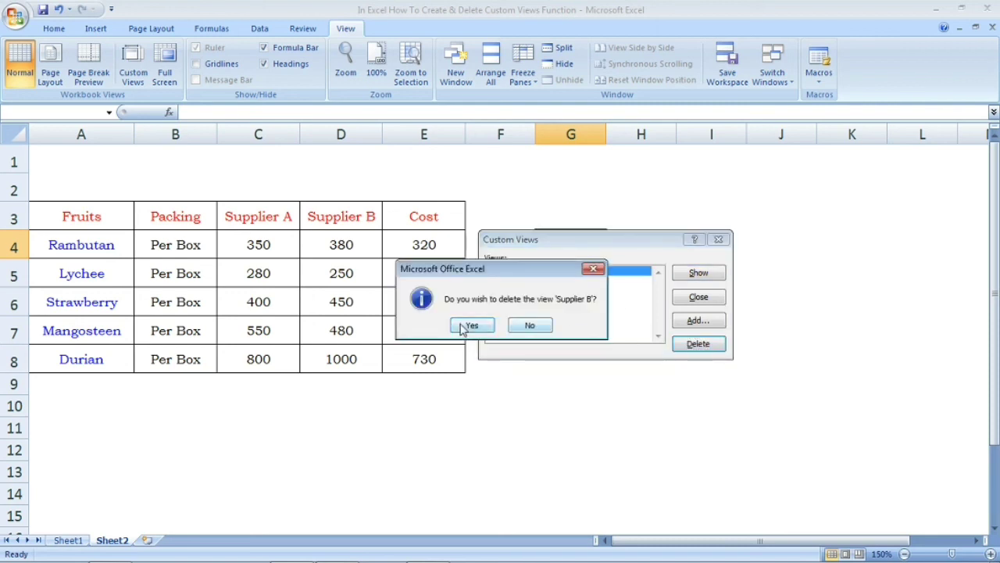
{"action": "left_click", "coordinate": [472, 326]}
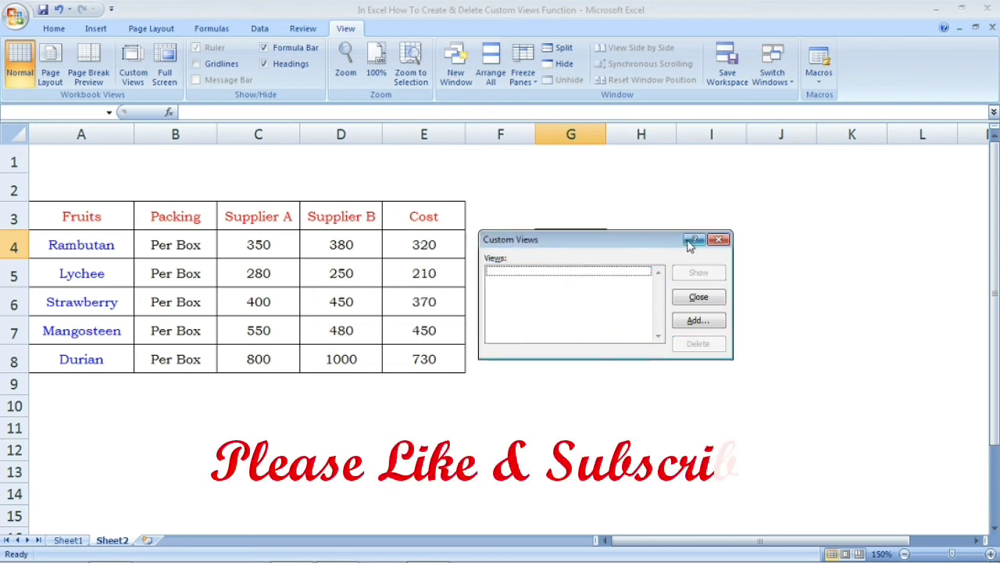
{"action": "left_click", "coordinate": [718, 239]}
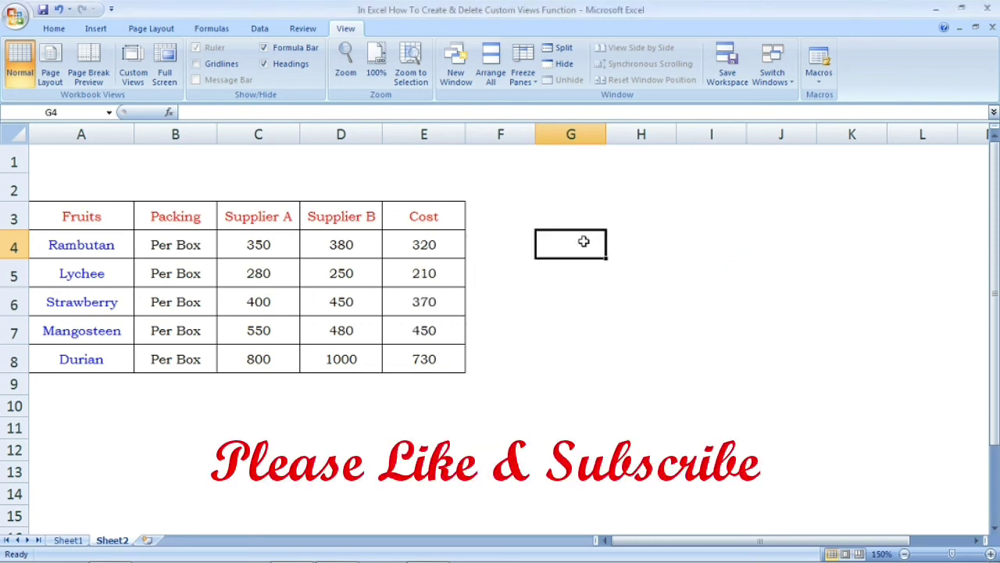
Select cell D5 on the Home tab, then switch to Sheet1.
{"action": "left_click", "coordinate": [54, 28]}
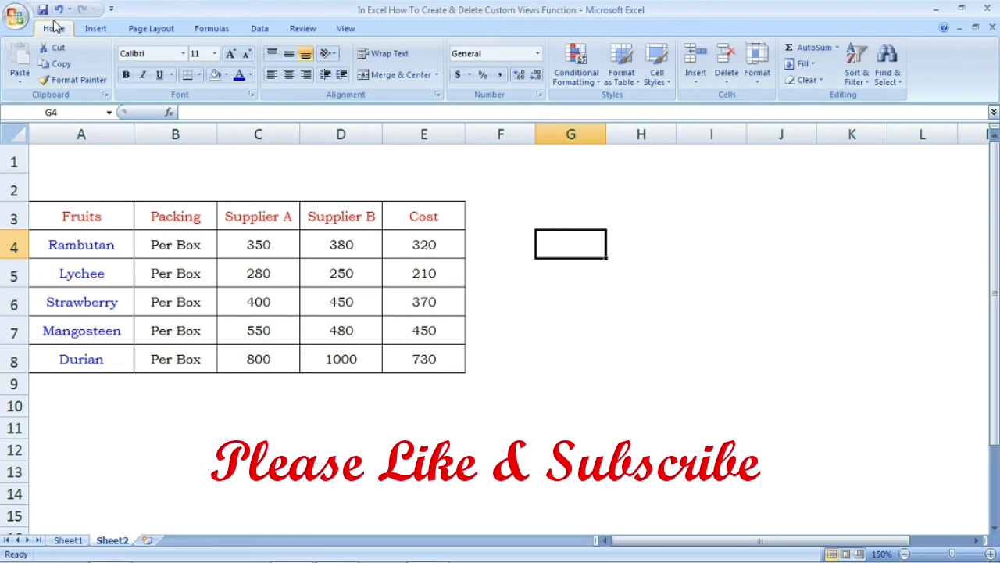
{"action": "left_click", "coordinate": [313, 262]}
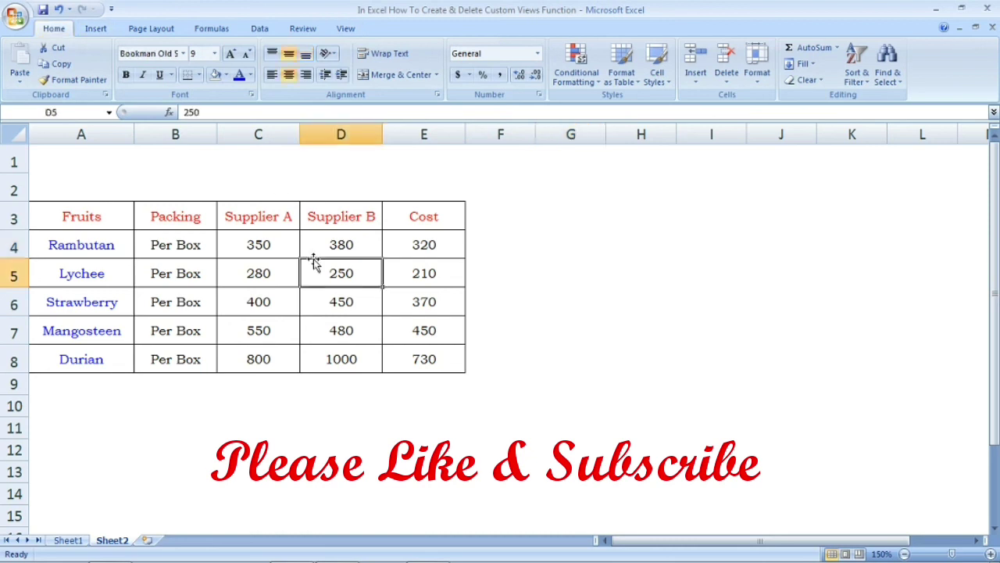
{"action": "left_click", "coordinate": [70, 540]}
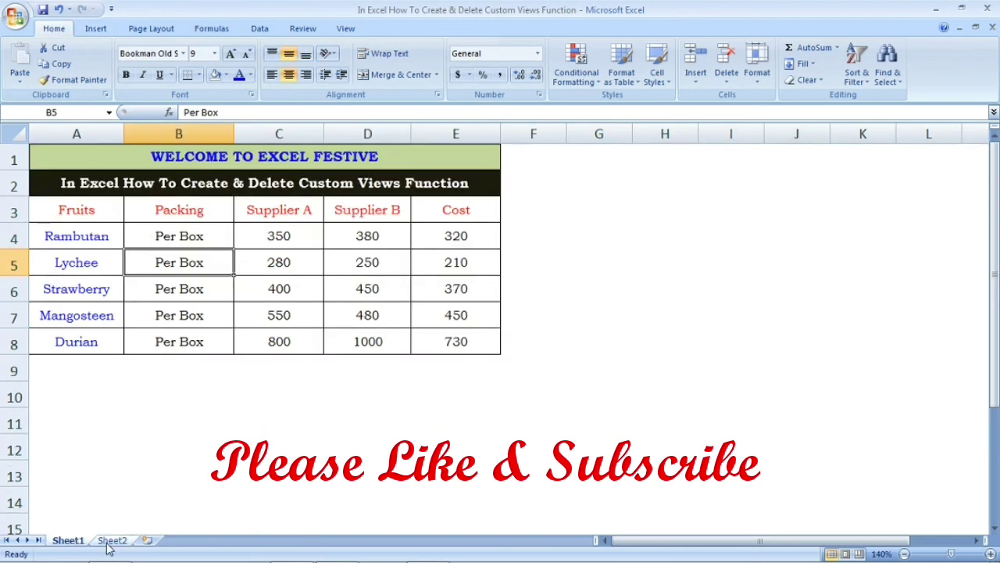